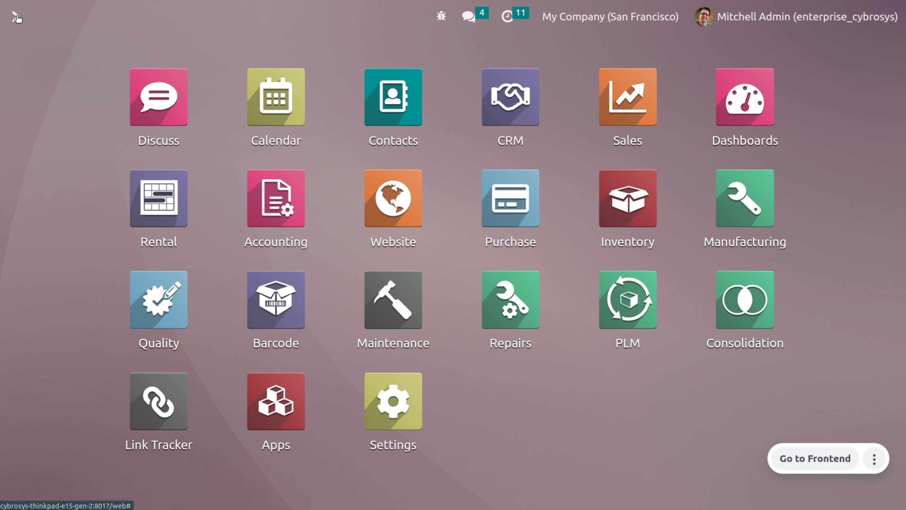
- Open the Inventory app's configuration settings and review the Lots & Serial Numbers, Storage Locations and Multi-Step Routes options
text(in)
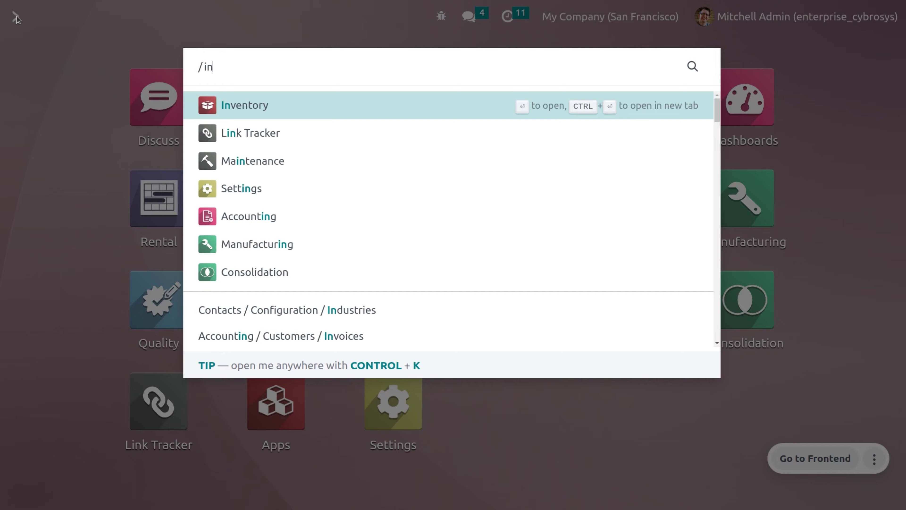
key(Return)
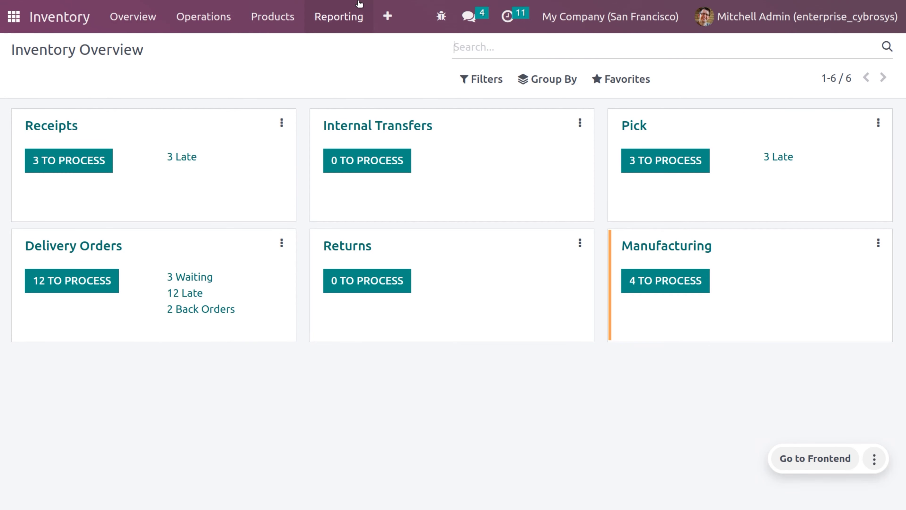
click(391, 22)
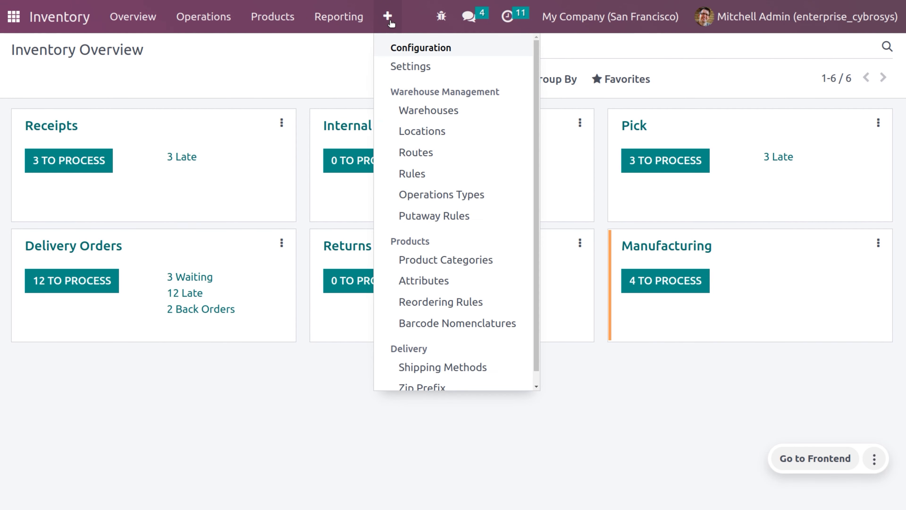
click(407, 66)
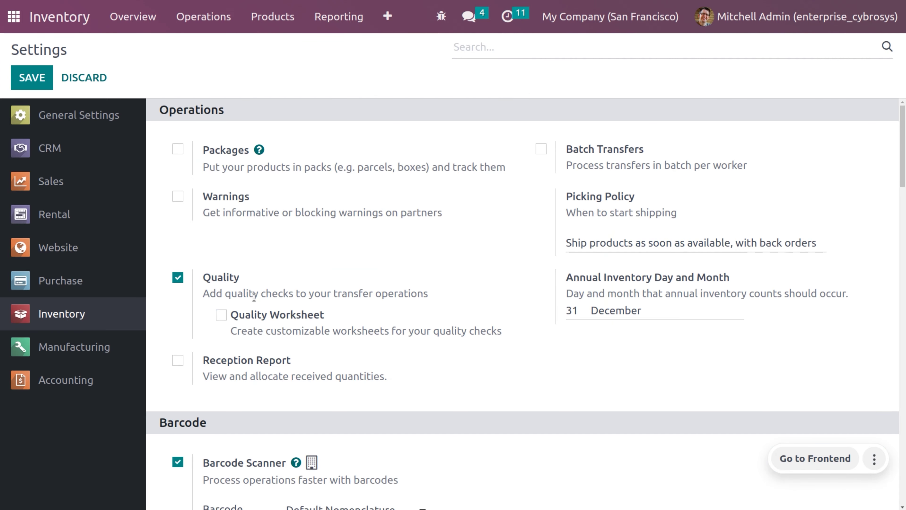
scroll(254, 297, down, 15)
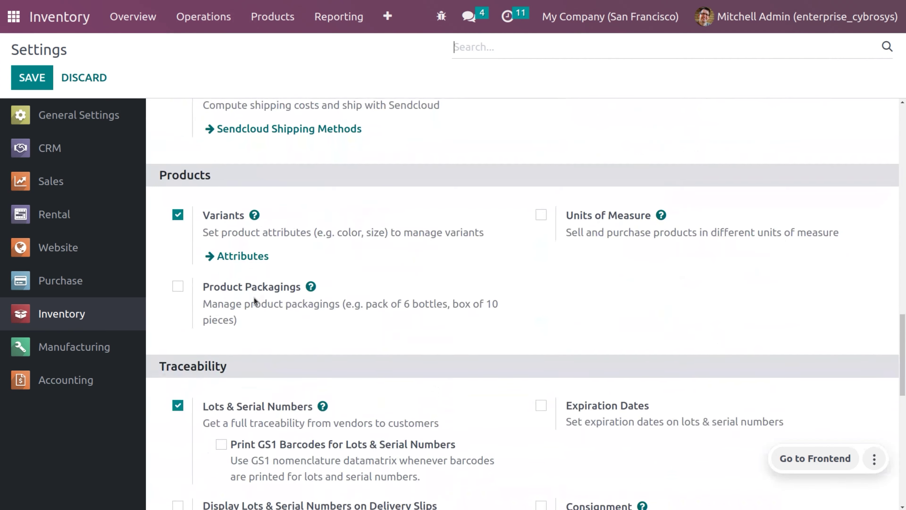
scroll(254, 298, down, 3)
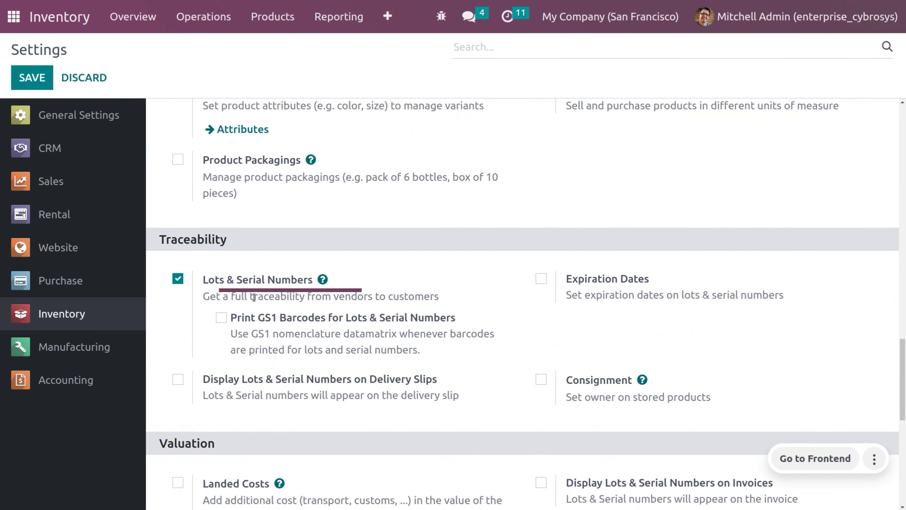
scroll(254, 297, down, 8)
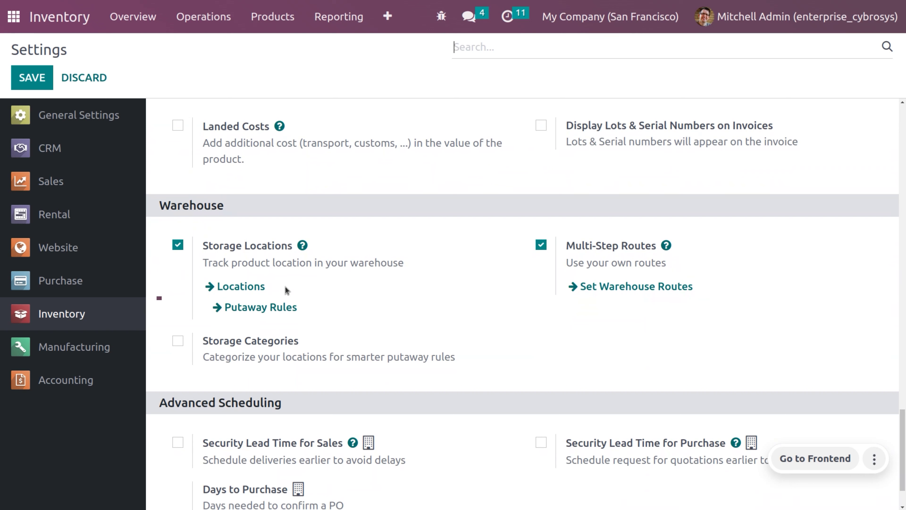
mouse_move(285, 288)
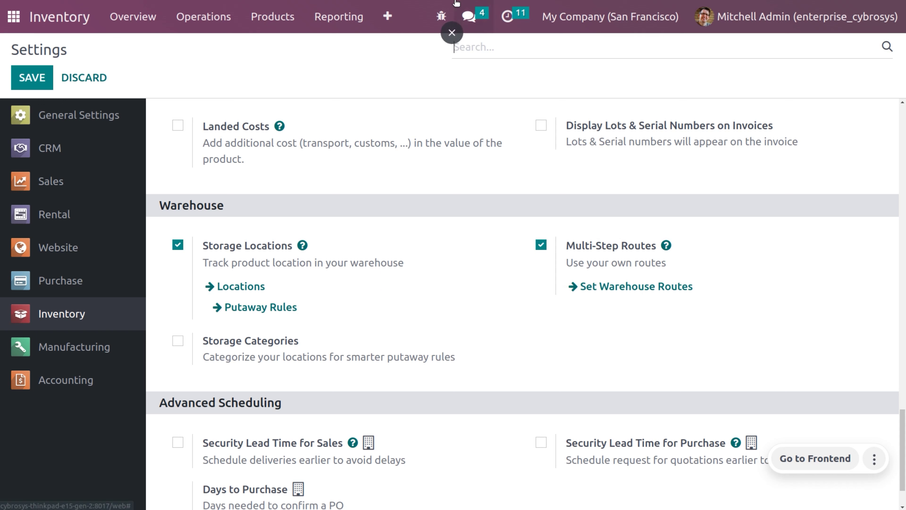
- Open the warehouse locations list and remove the Internal filter to list every location type
click(389, 19)
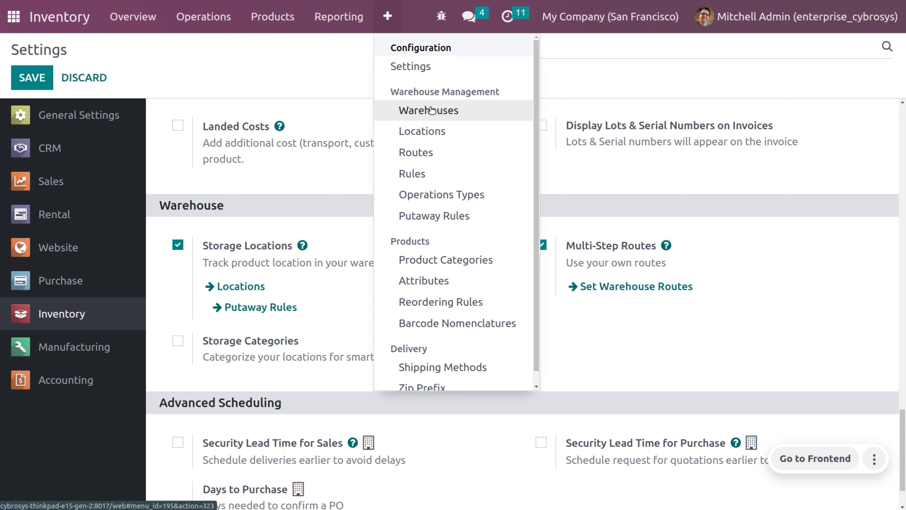
click(442, 131)
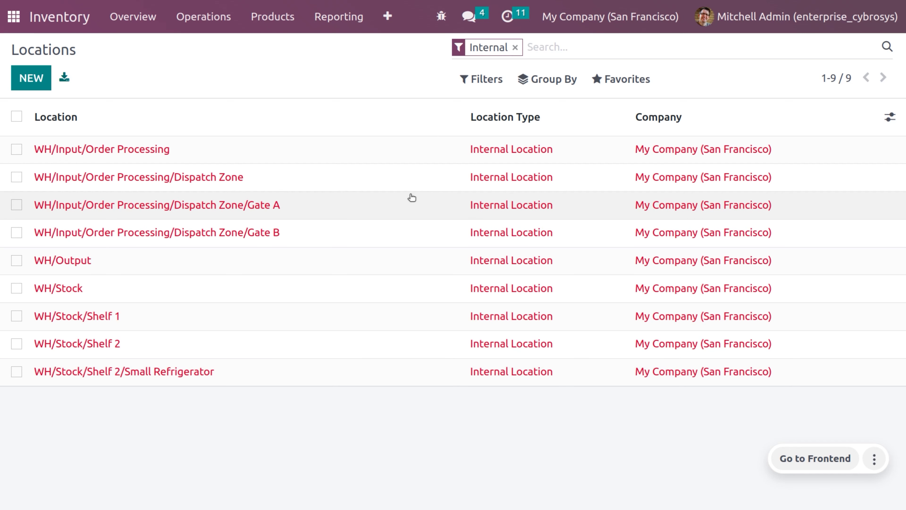
click(515, 47)
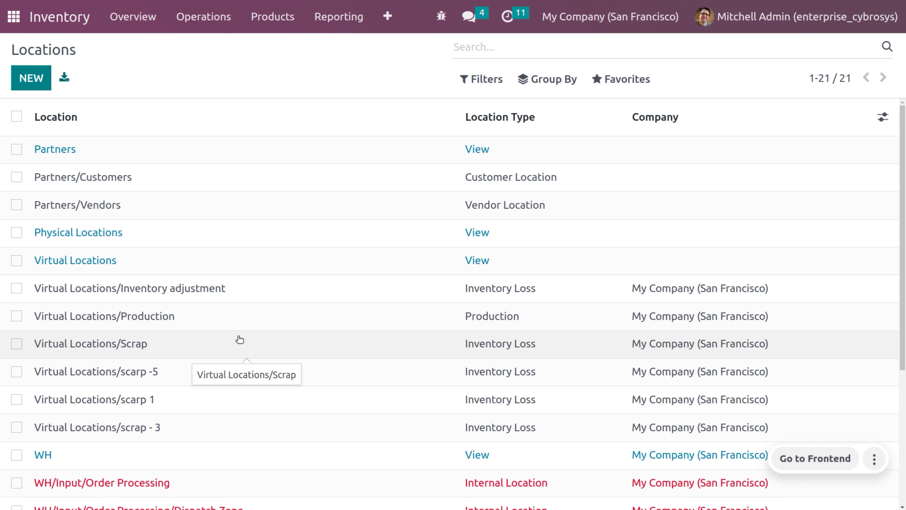
- Create a new location named "scrap -10" with Virtual Locations as its parent location
click(42, 79)
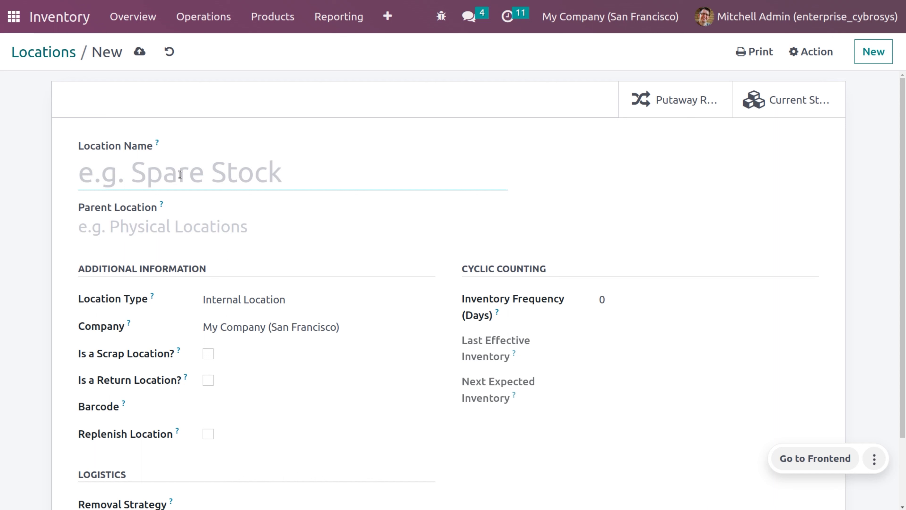
text(L)
key(BackSpace)
text(scrap -10)
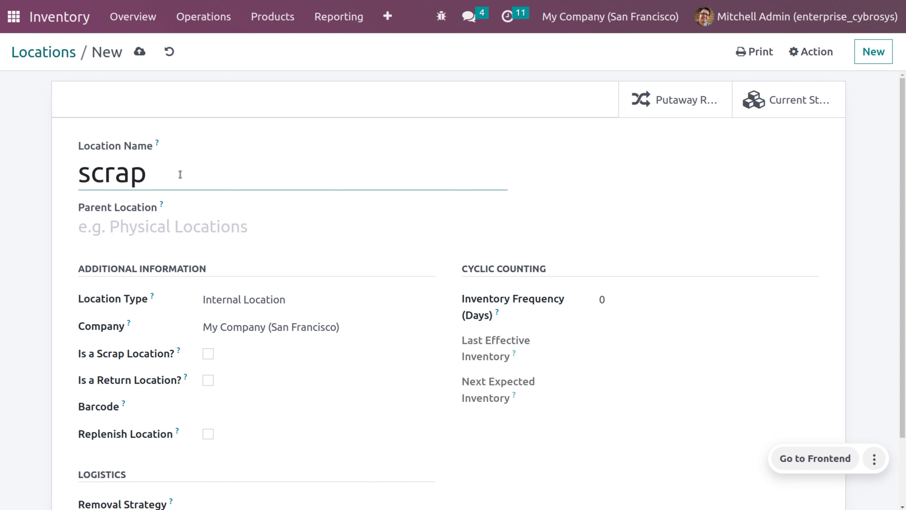
click(147, 221)
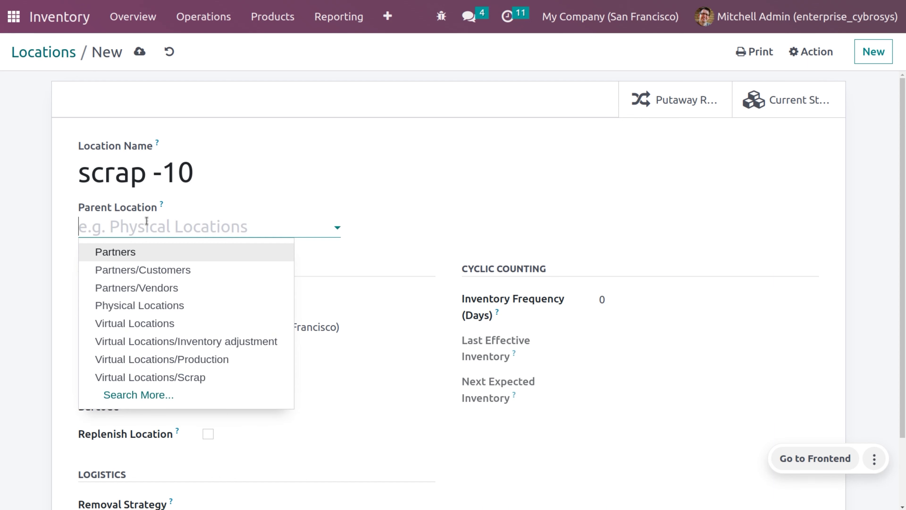
text(V)
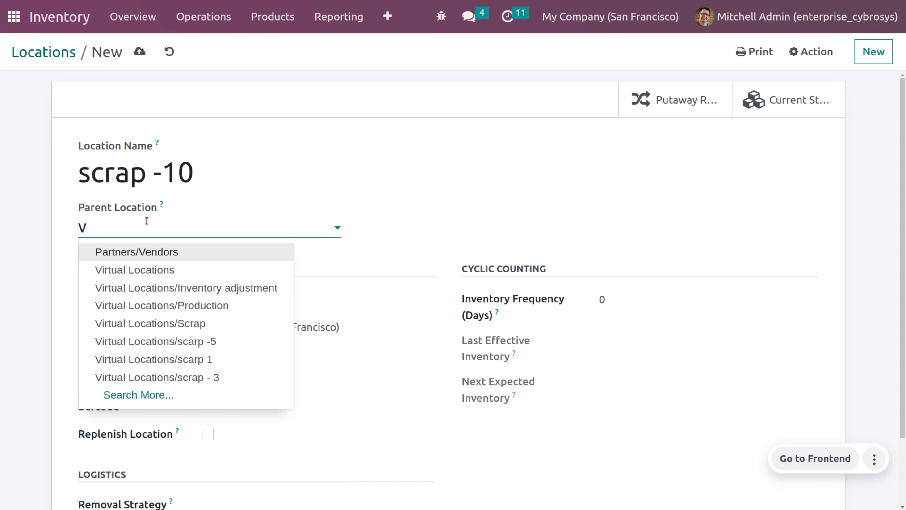
key(Down)
key(Return)
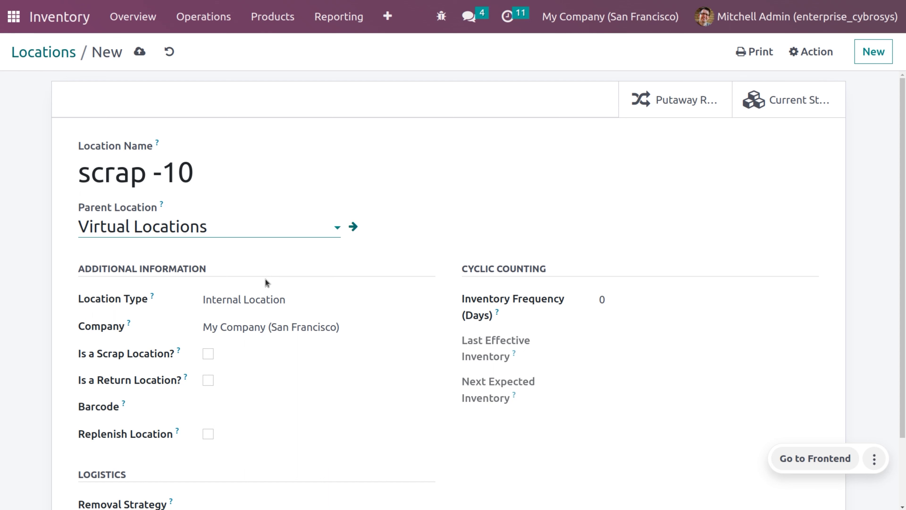
- Set the new location's type to Inventory Loss, mark it as a scrap location and save the record
click(294, 303)
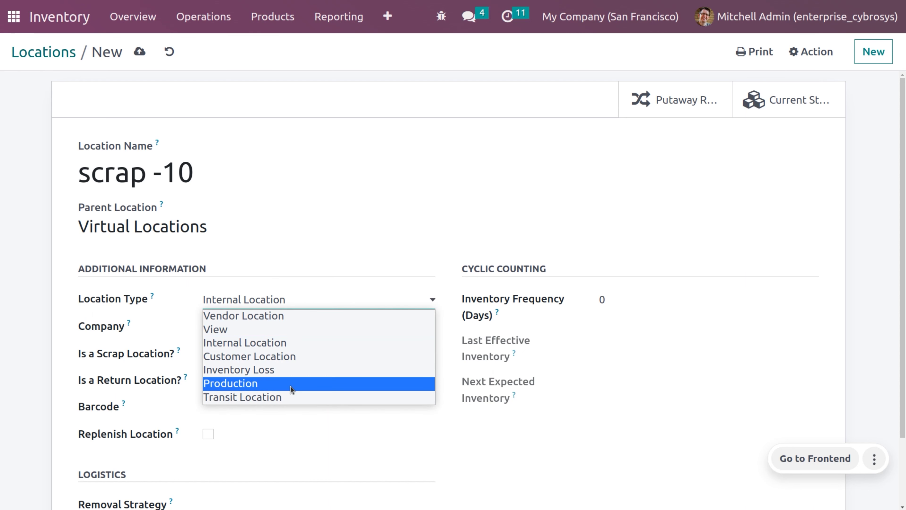
click(298, 372)
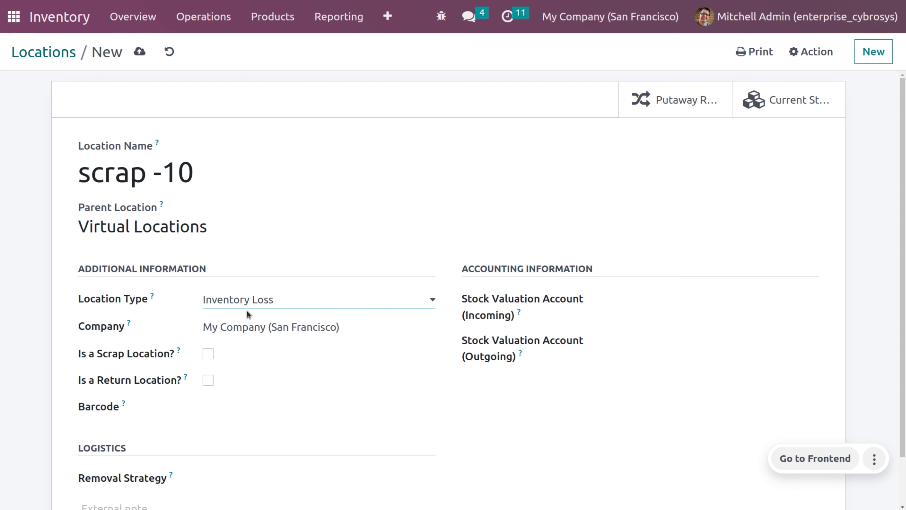
click(208, 353)
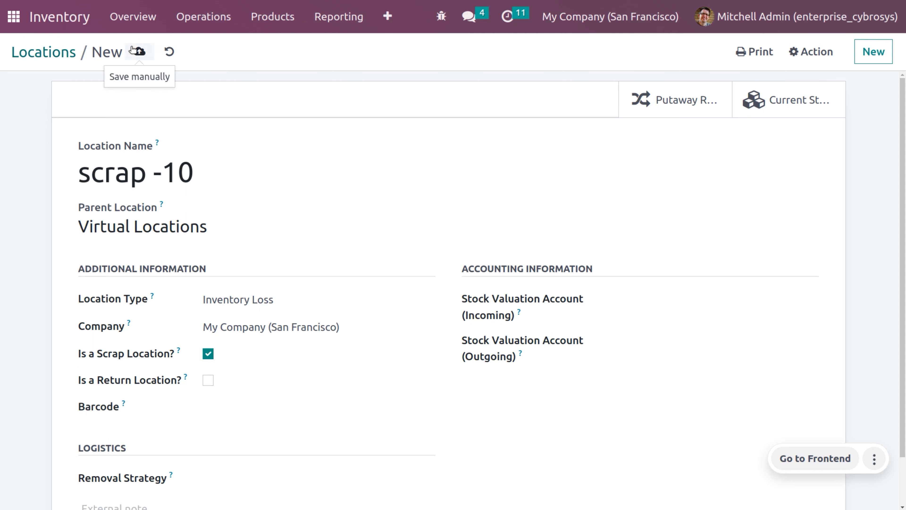
click(137, 51)
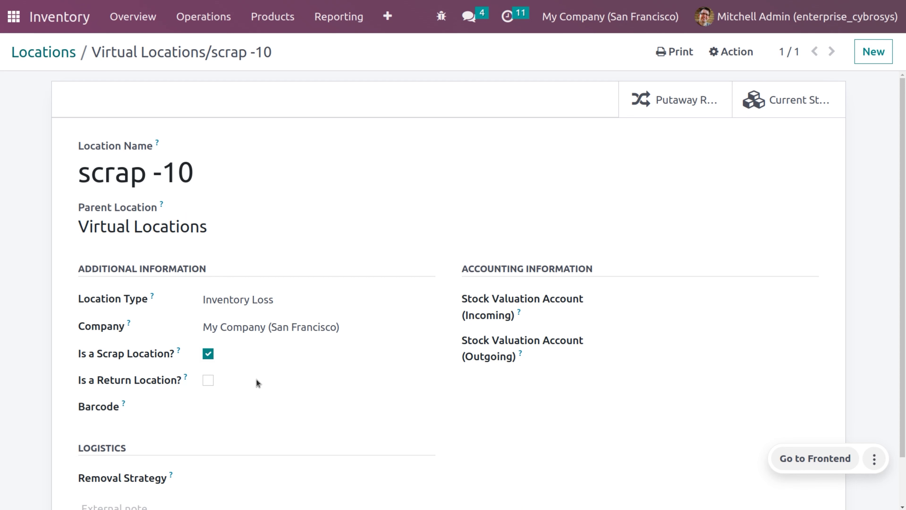
- Review the removal strategy choices on the scrap -10 location and return to the locations list
scroll(256, 379, down, 2)
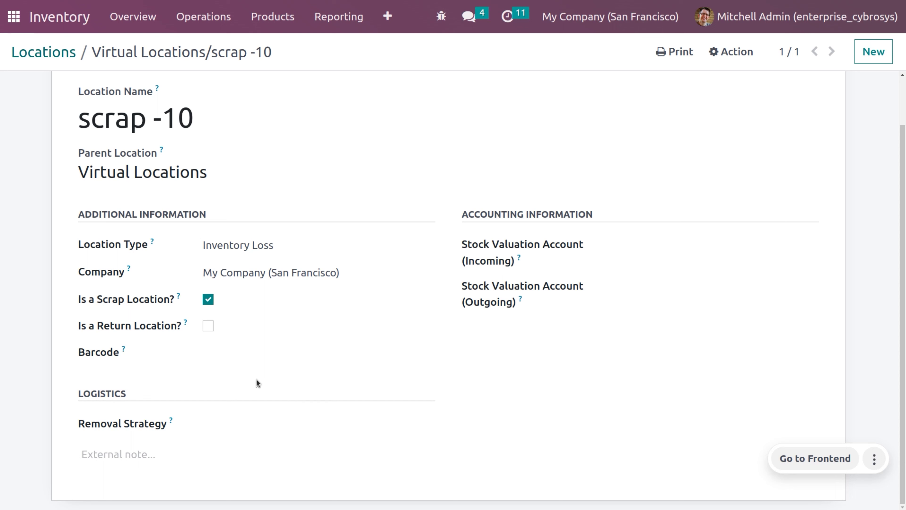
click(240, 431)
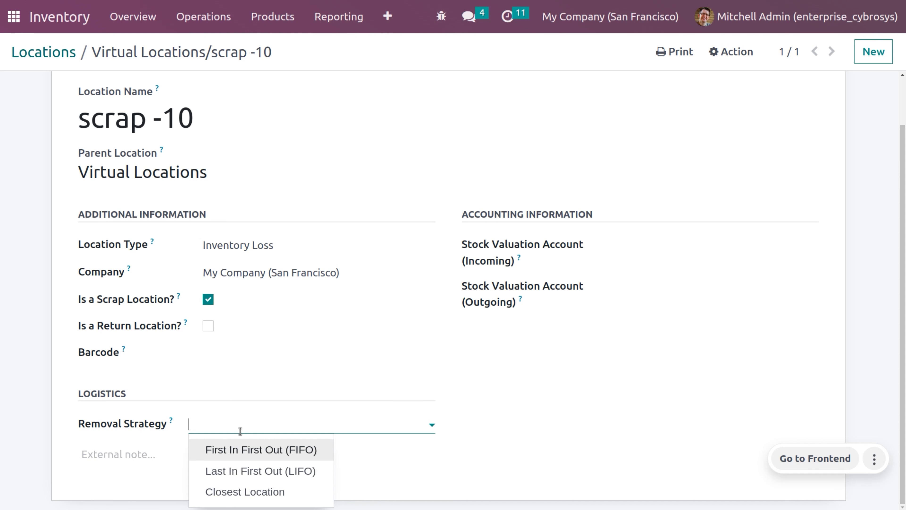
scroll(403, 118, up, 2)
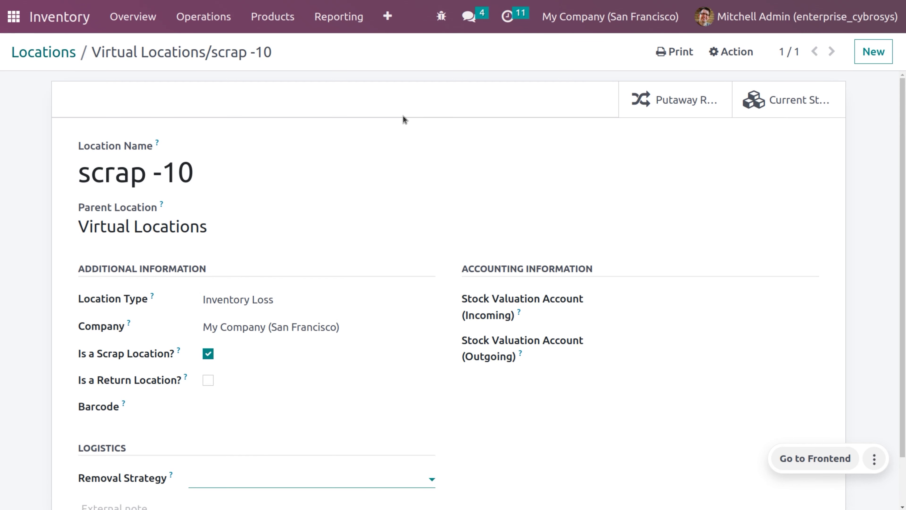
click(69, 57)
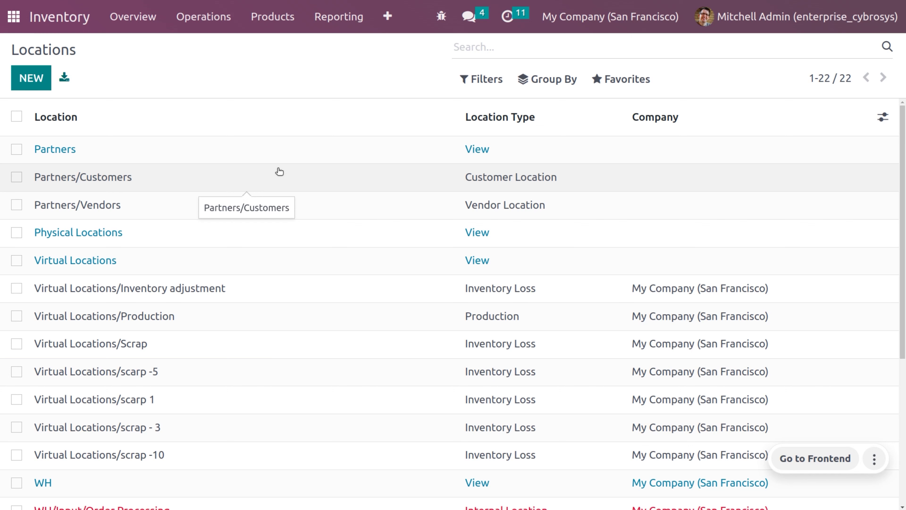
- Start a new internal transfer from the inventory overview with Deco Addict as the contact
click(142, 18)
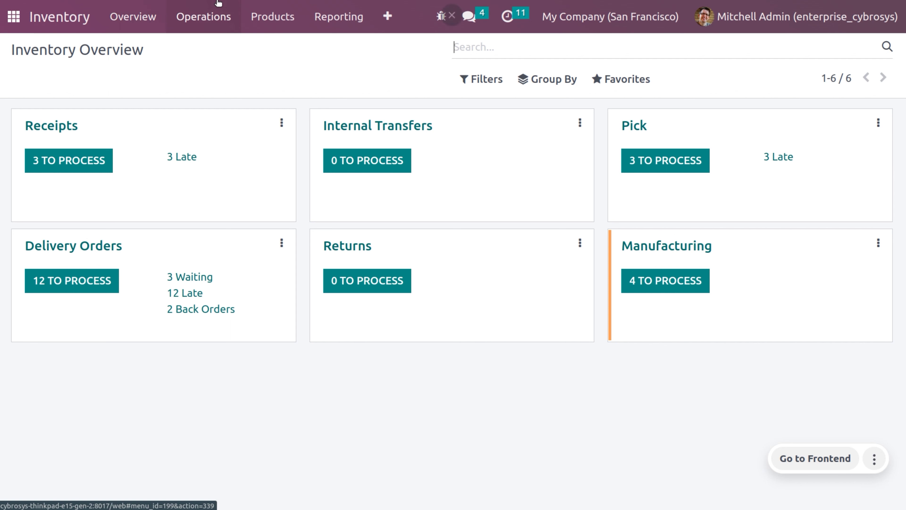
click(371, 164)
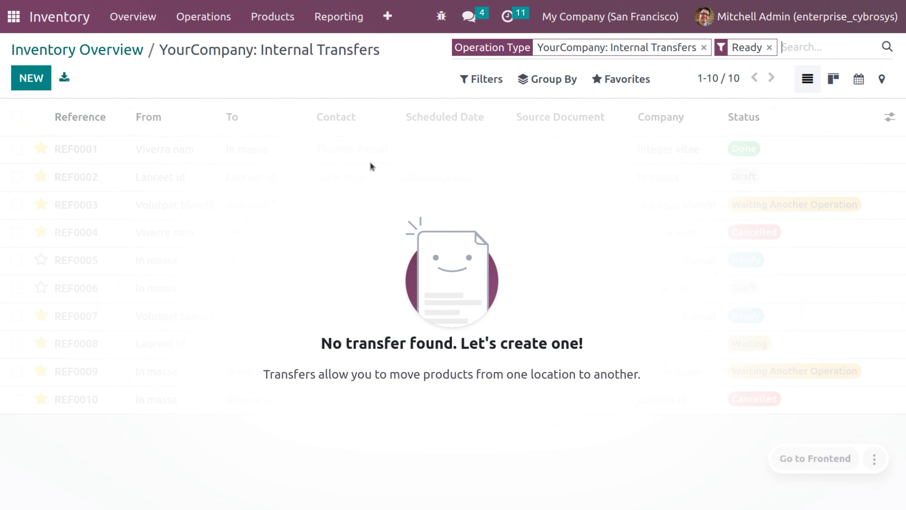
click(37, 83)
click(236, 219)
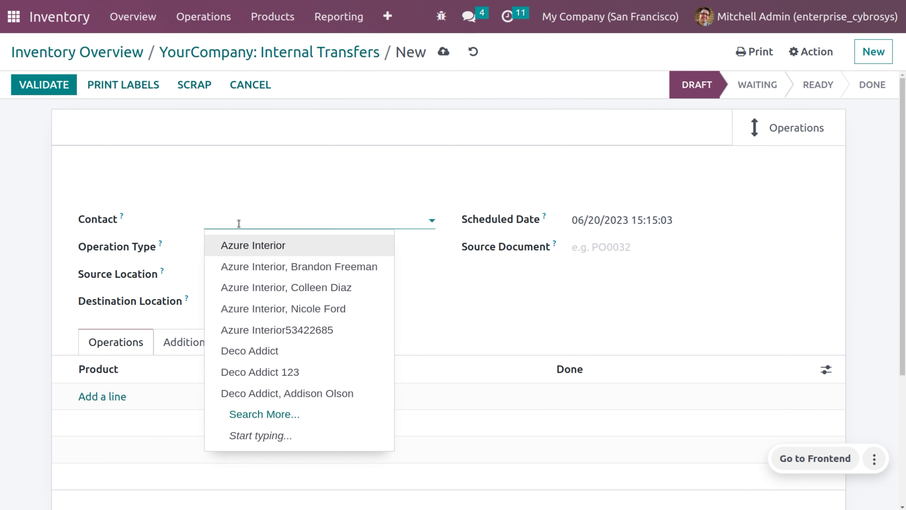
click(294, 360)
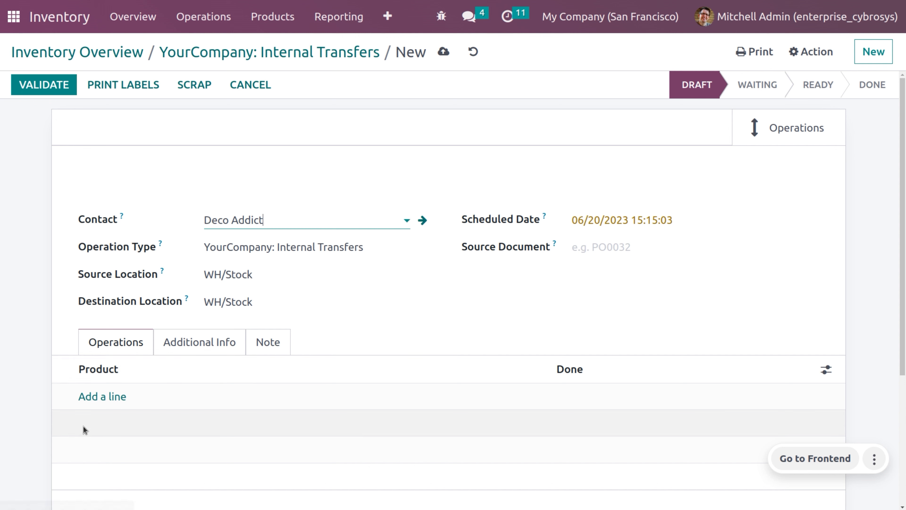
- Add product [DESK0006] Customizable Desk (Custom, Black) to the transfer with a done quantity of 10, and save it
click(101, 396)
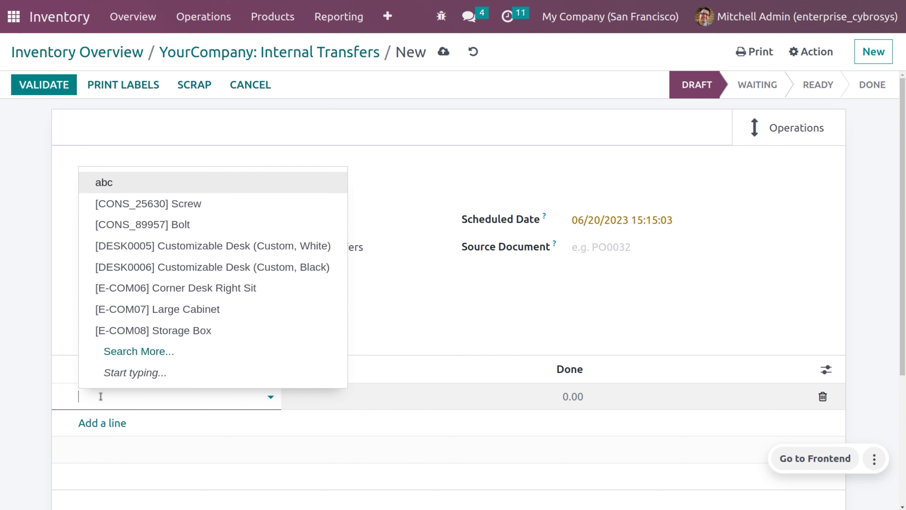
click(149, 271)
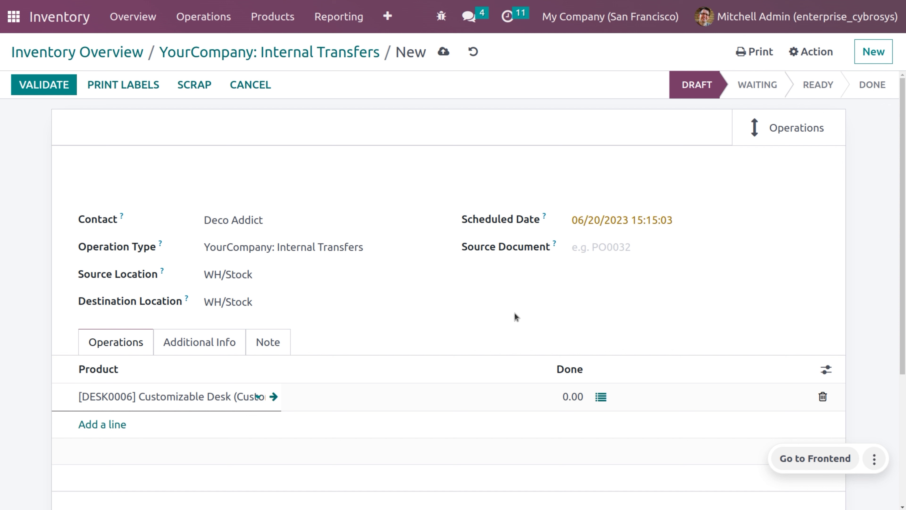
click(574, 397)
text(10)
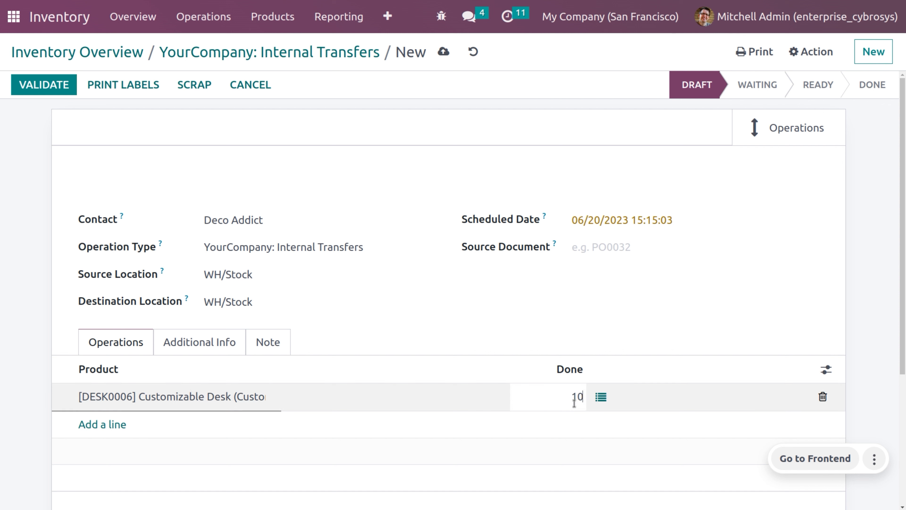
click(442, 52)
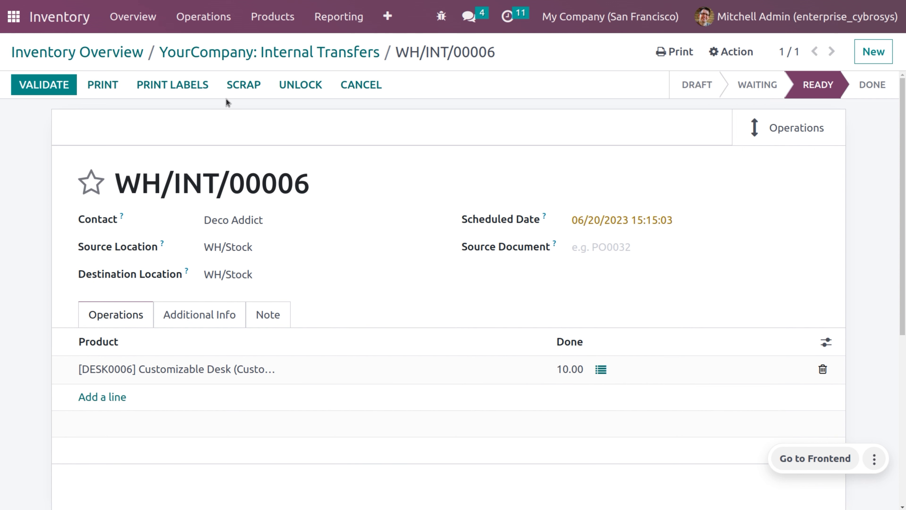
- Start a scrap order from the internal transfer and set its scrap location to Virtual Locations/scrap -10
click(234, 93)
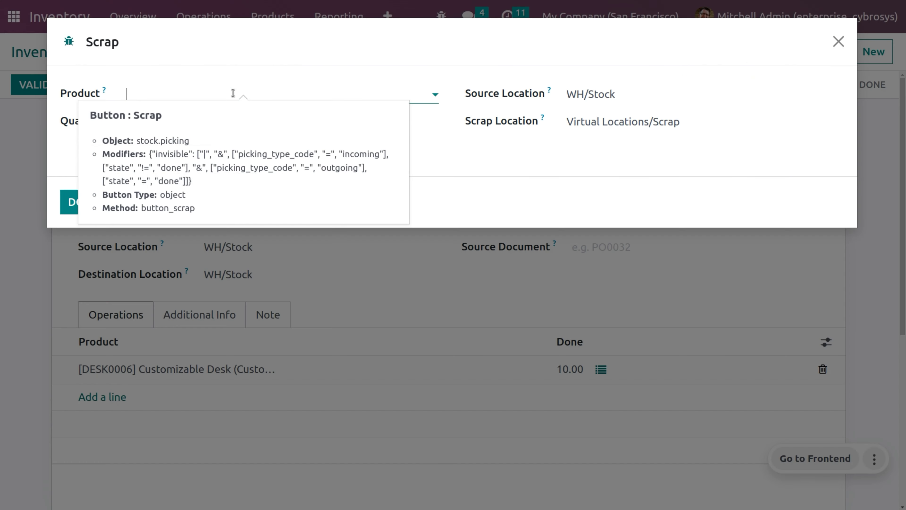
click(257, 35)
click(603, 124)
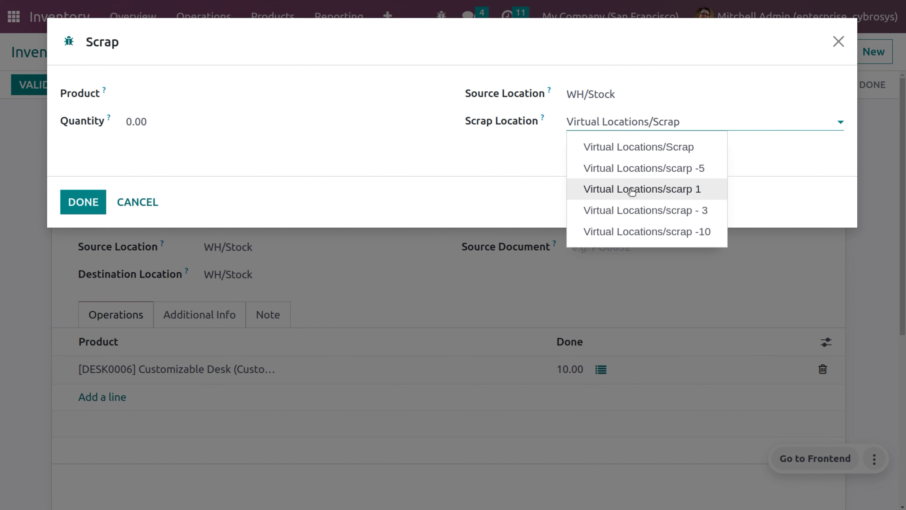
click(641, 231)
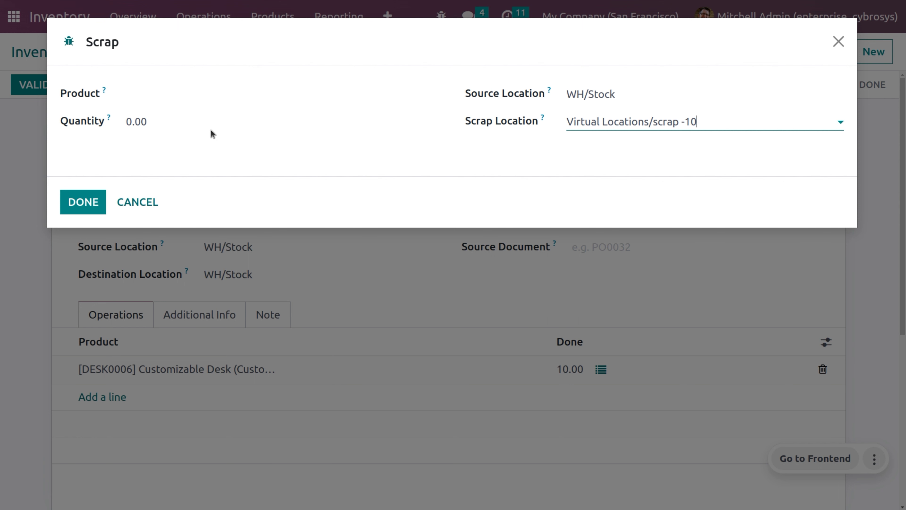
- Complete the scrap order for 1 unit of [DESK0006] Customizable Desk (Custom, Black)
click(202, 122)
key(BackSpace)
key(BackSpace)
key(BackSpace)
key(BackSpace)
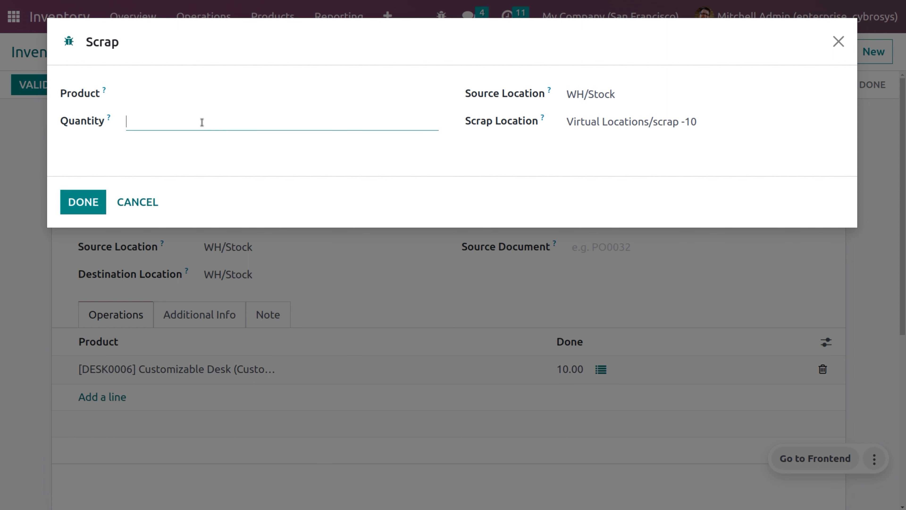
text(1)
click(186, 93)
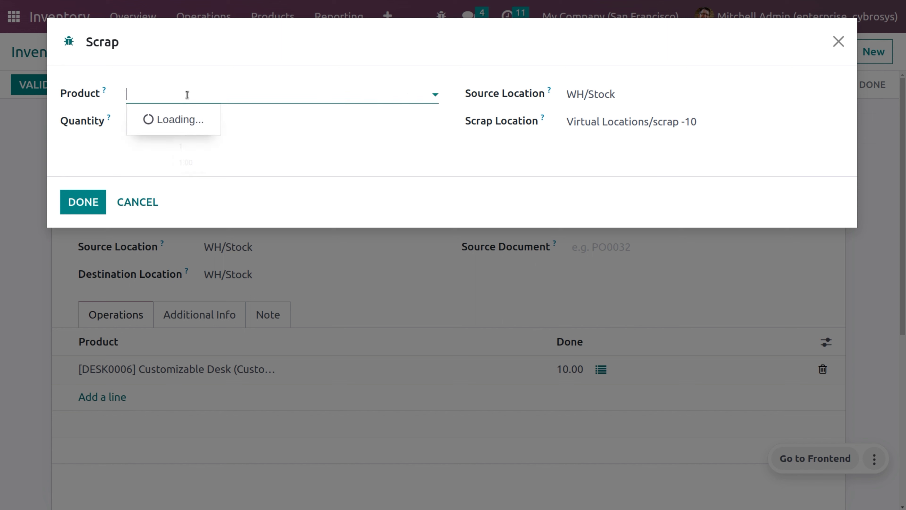
click(186, 120)
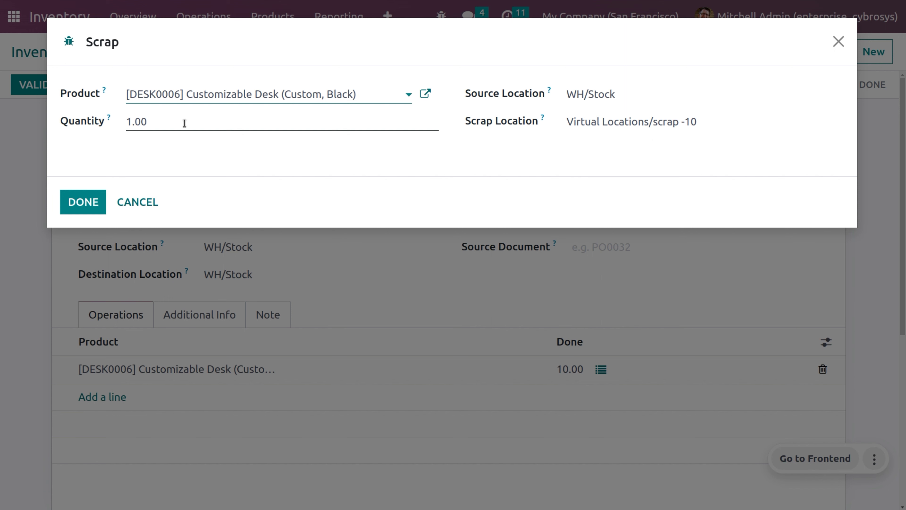
click(81, 203)
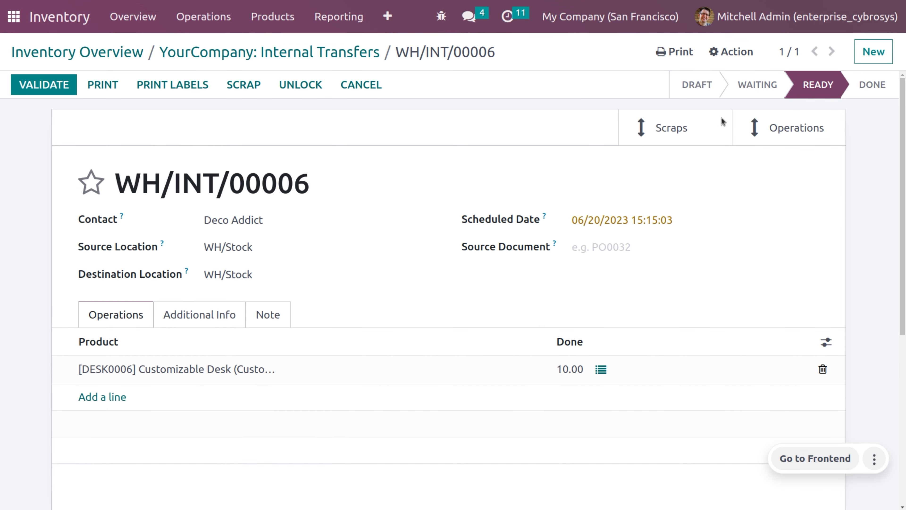
- Review the scrap orders linked to the internal transfer, and reopen transfer WH/INT/00006 to validate it
click(687, 136)
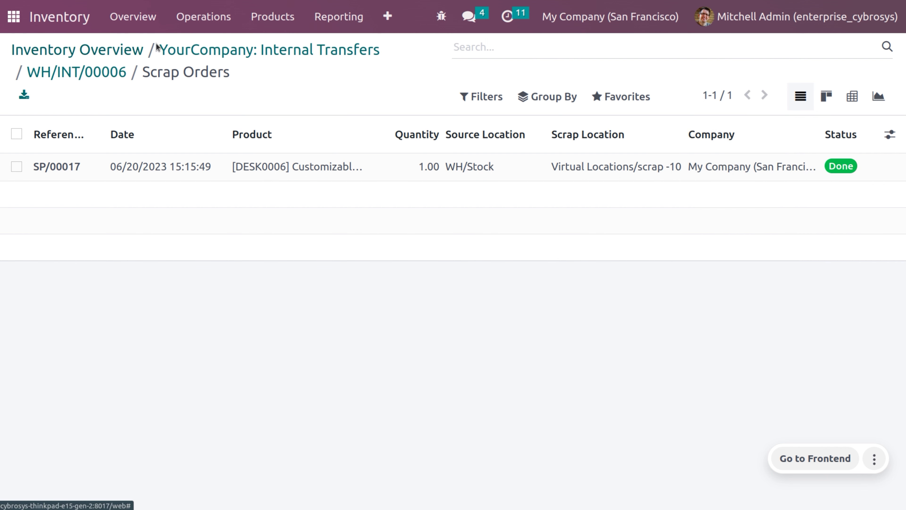
click(198, 45)
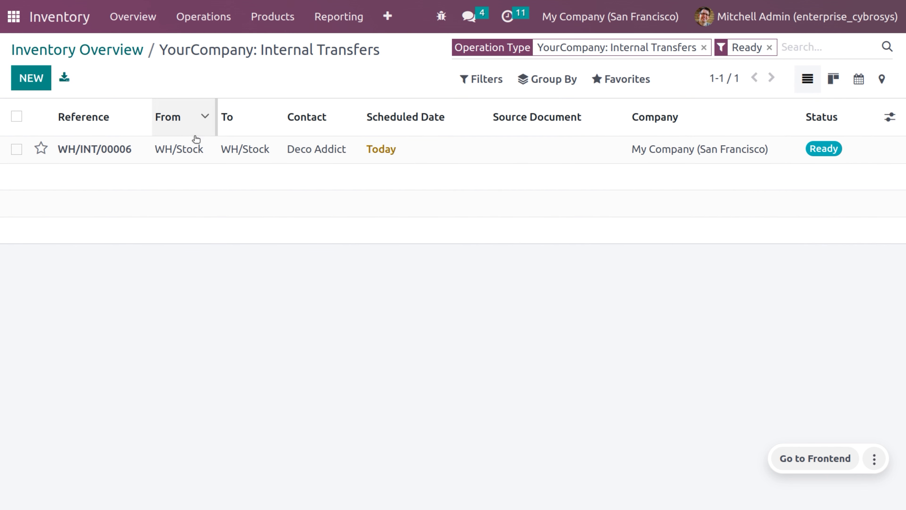
click(200, 147)
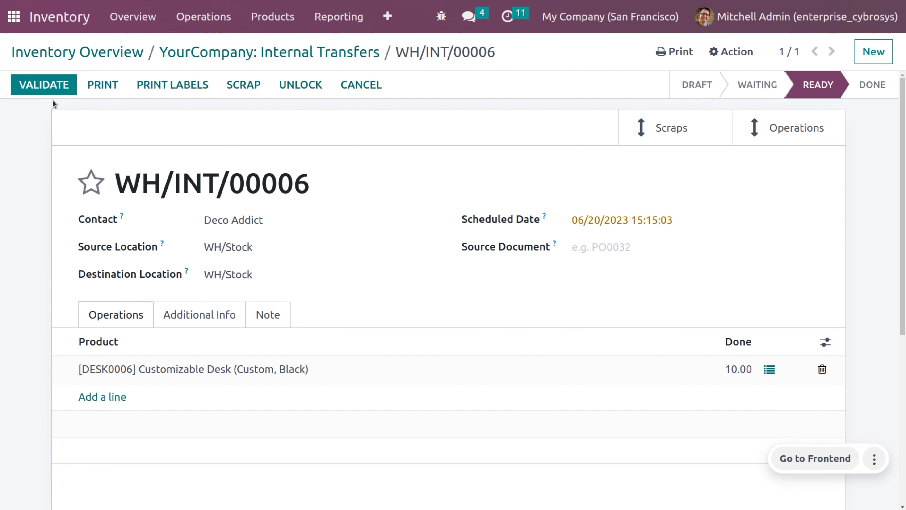
click(48, 90)
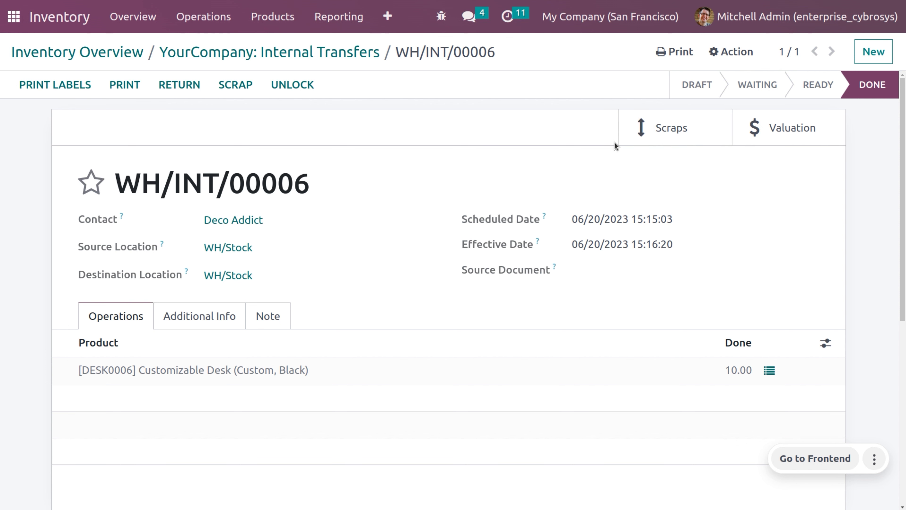
- Scrap 5 units of [DESK0006] Customizable Desk (Custom, Black) from the validated transfer to Virtual Locations/Scrap, and open the resulting scrap order
click(244, 85)
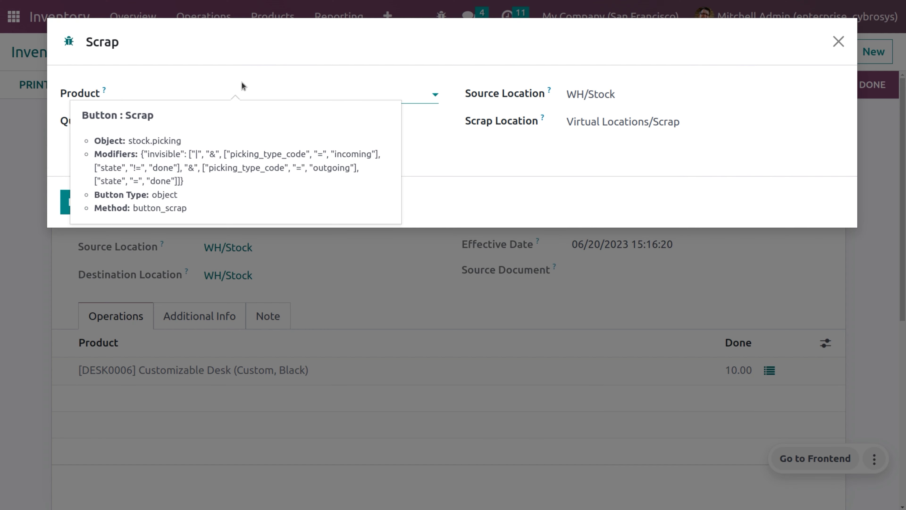
click(186, 95)
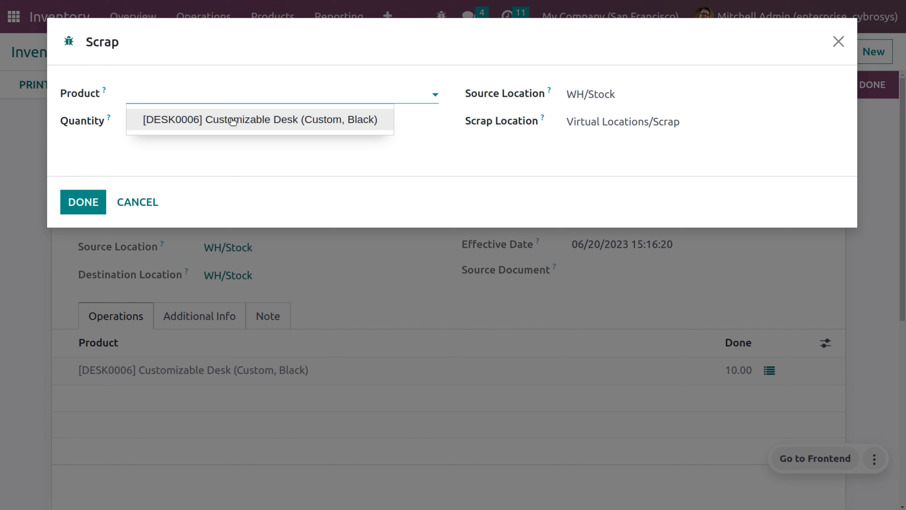
click(186, 127)
key(BackSpace)
key(BackSpace)
key(BackSpace)
key(BackSpace)
text(5)
click(83, 202)
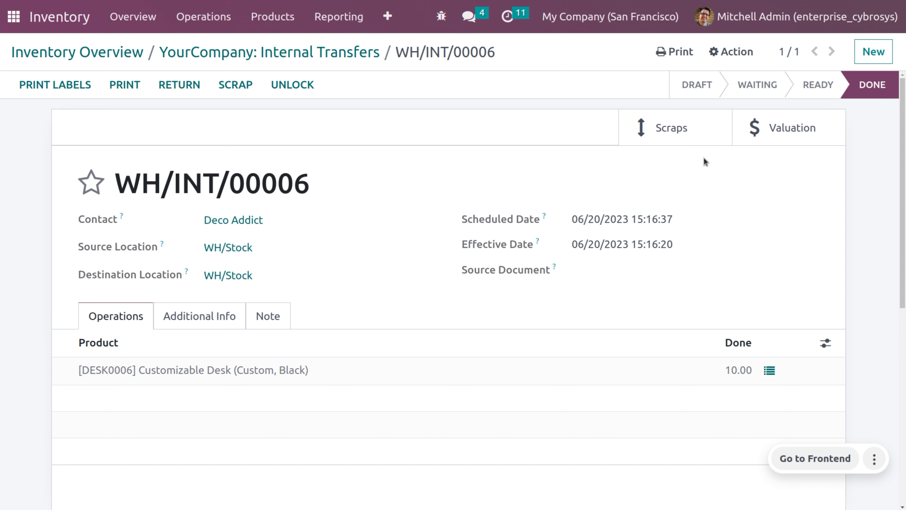
click(667, 127)
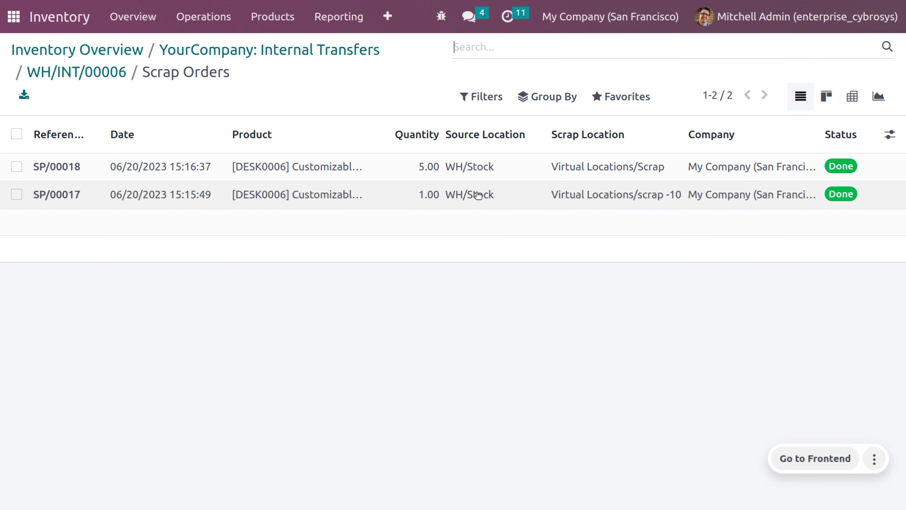
click(480, 177)
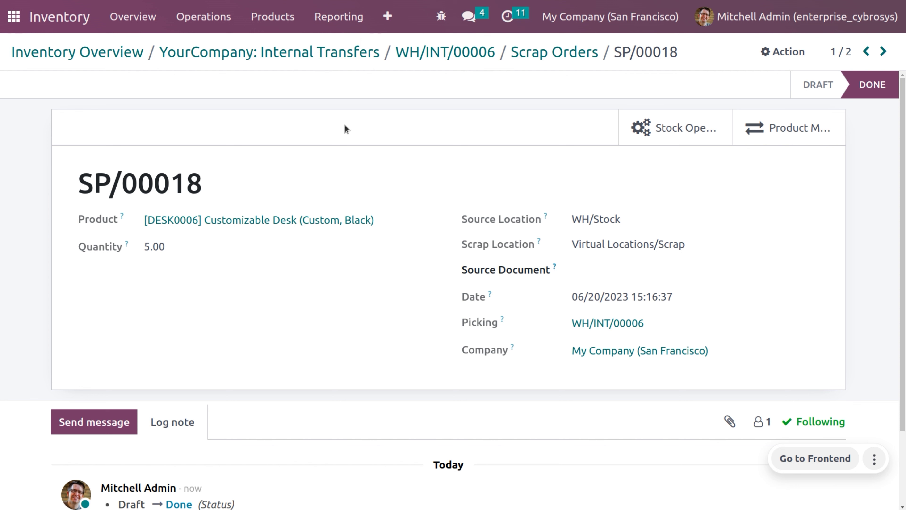
- Switch to the Purchase app and start a new request for quotation with the Ready Mat contact person as vendor
click(14, 17)
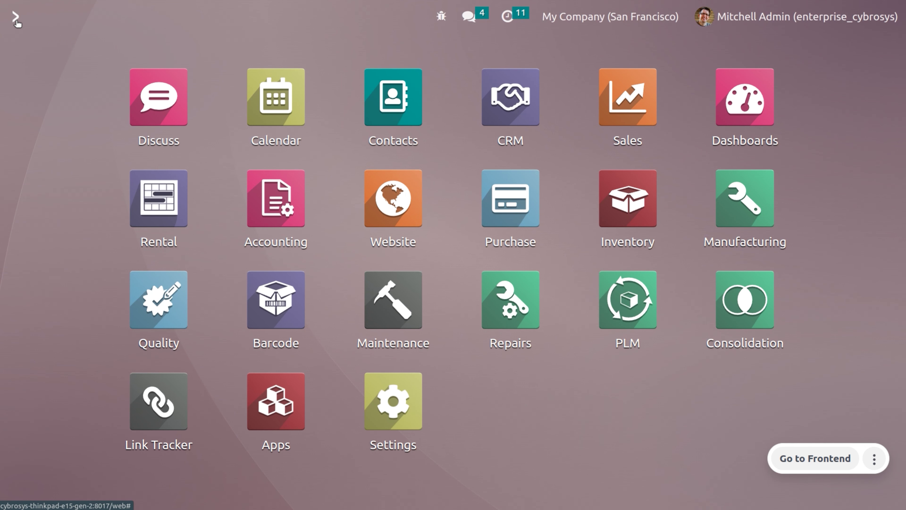
text(pl)
key(Return)
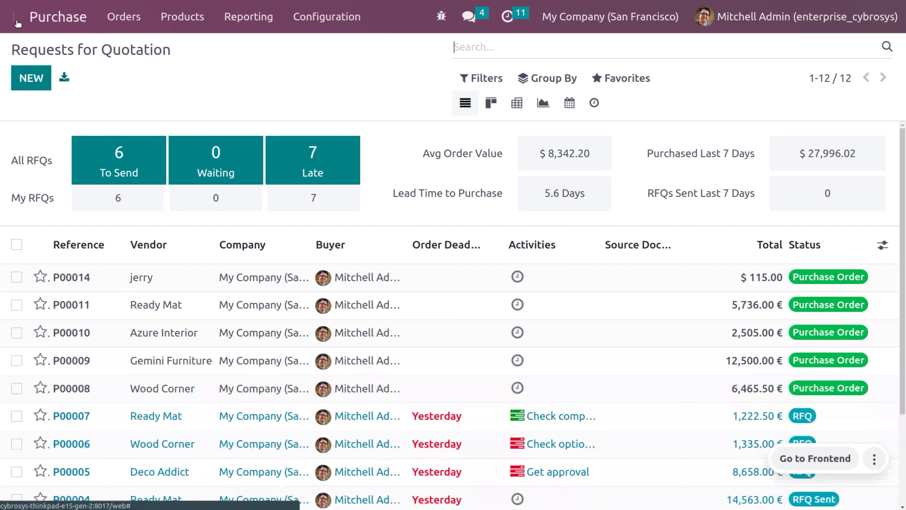
click(44, 81)
click(271, 199)
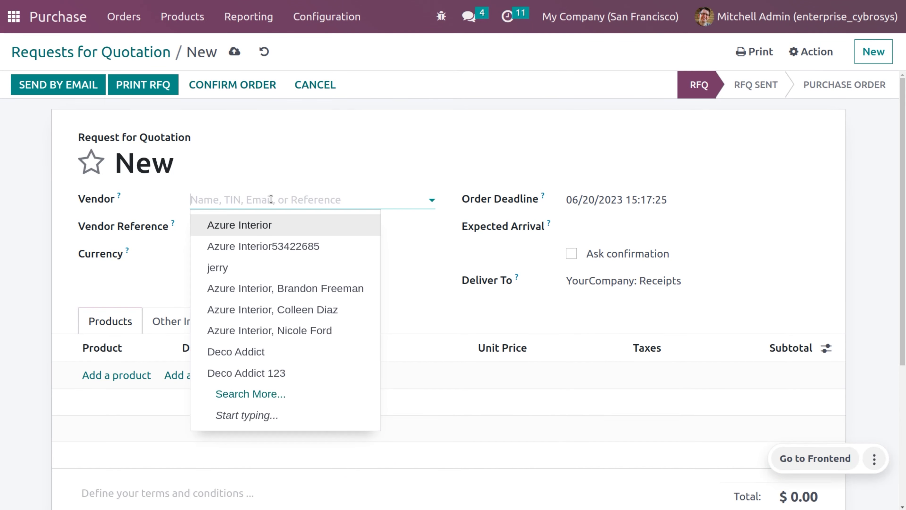
click(272, 394)
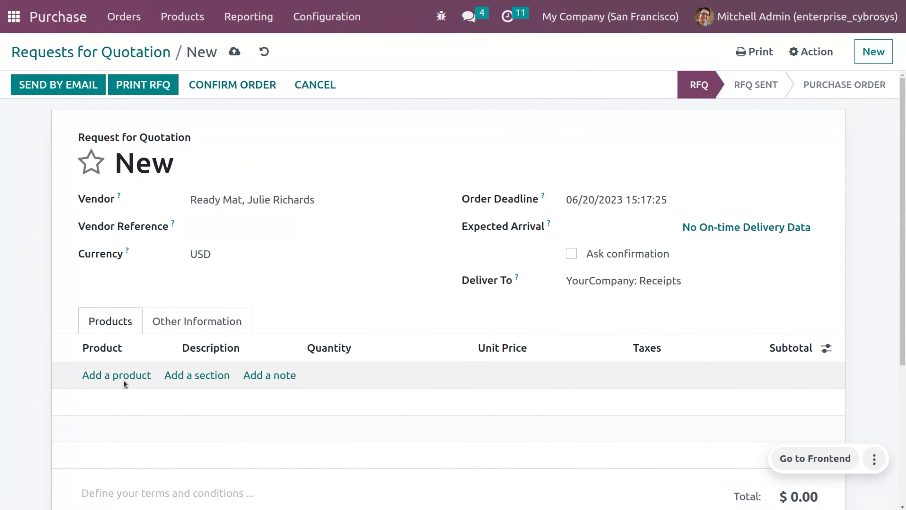
- Add an order line for [FURN_9999] Office Design Software to the request for quotation
click(127, 376)
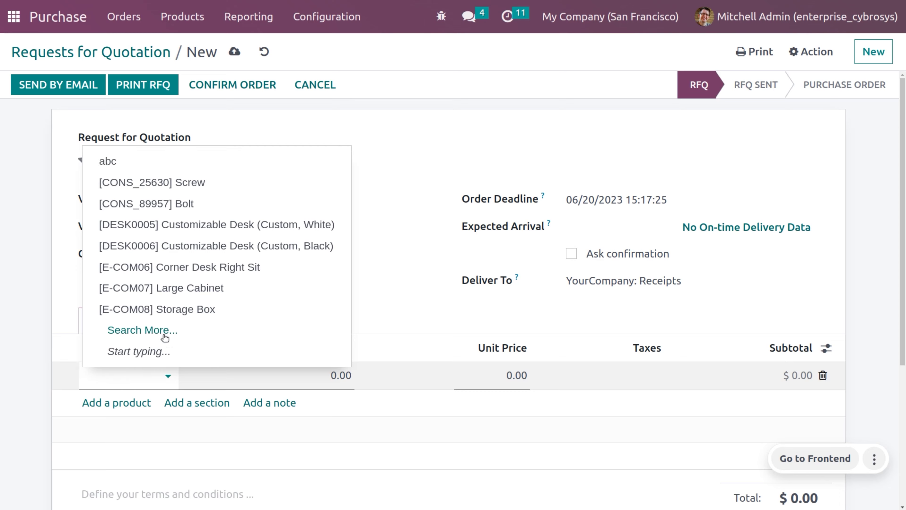
click(163, 330)
scroll(176, 328, down, 15)
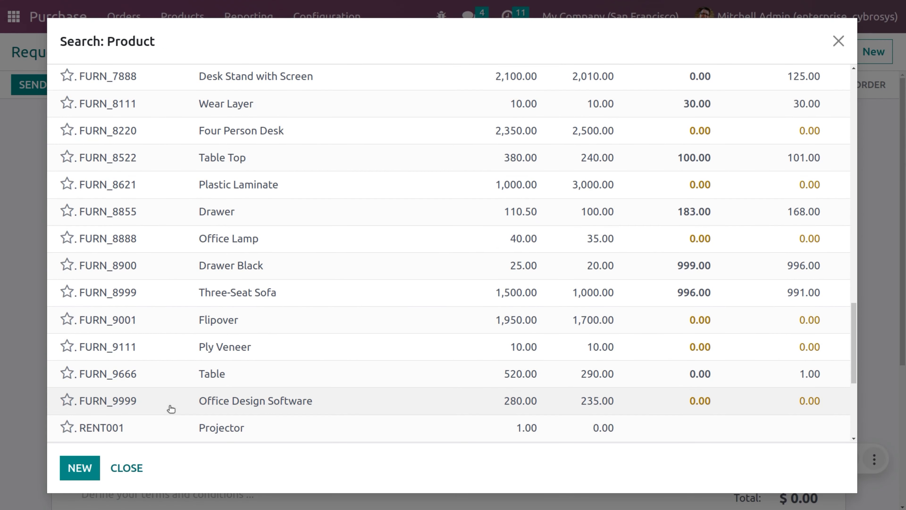
click(171, 409)
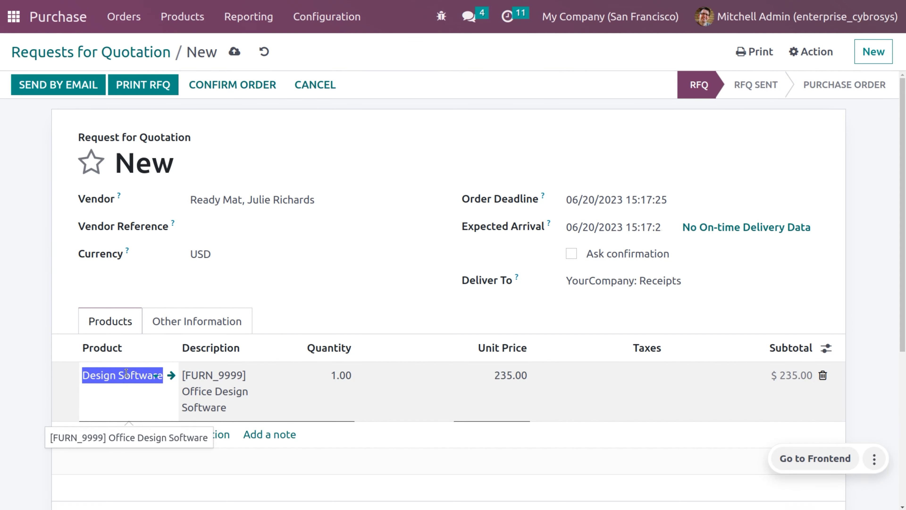
- Change the order line's product to [E-COM08] Storage Box, set its quantity to 10, and save the request
click(146, 391)
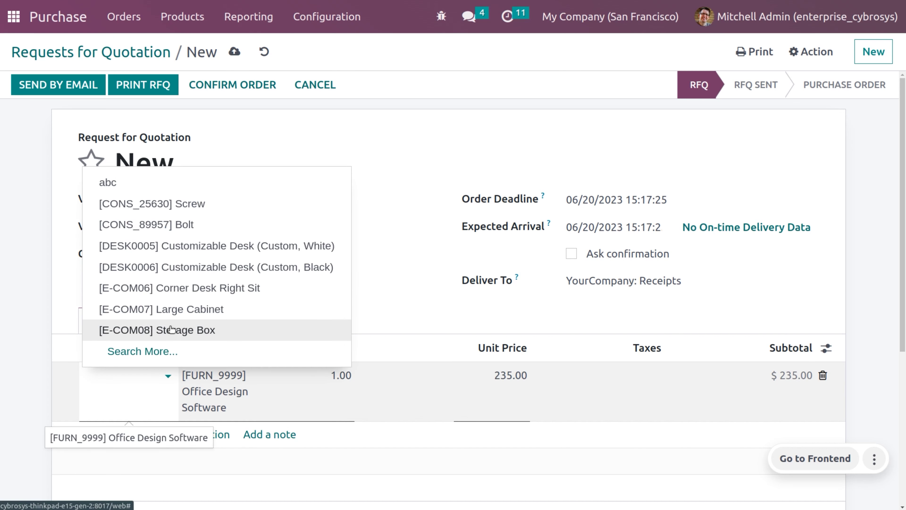
click(170, 328)
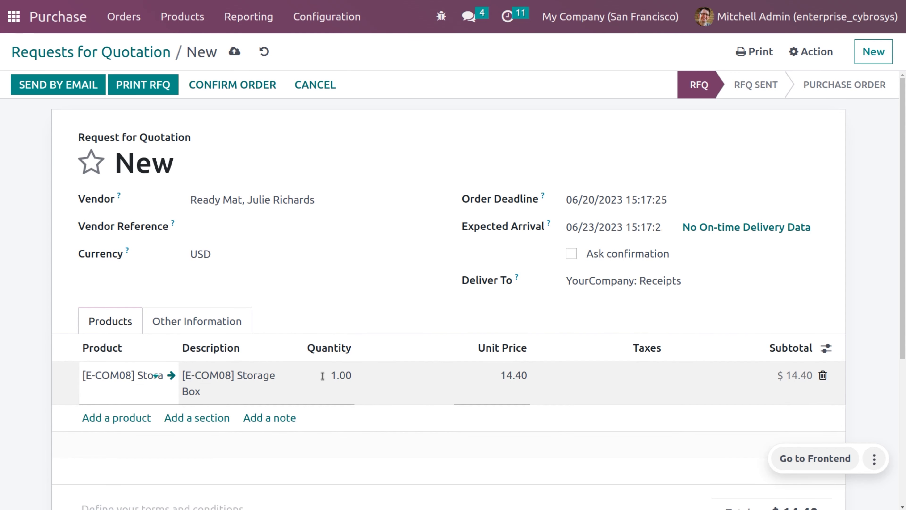
click(340, 375)
text(10)
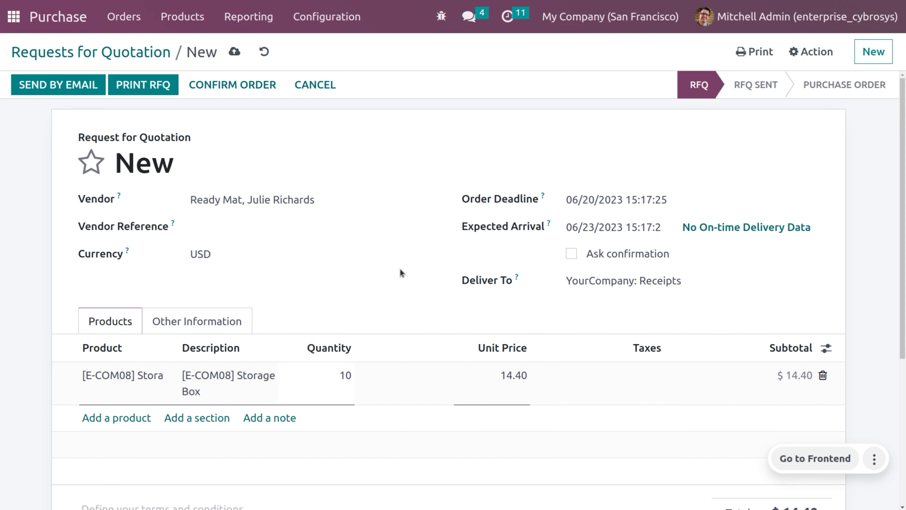
click(404, 260)
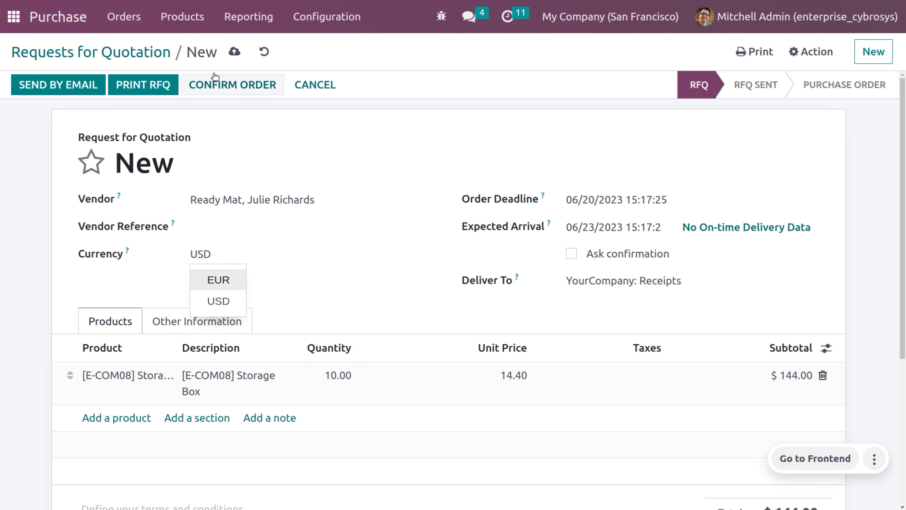
click(233, 53)
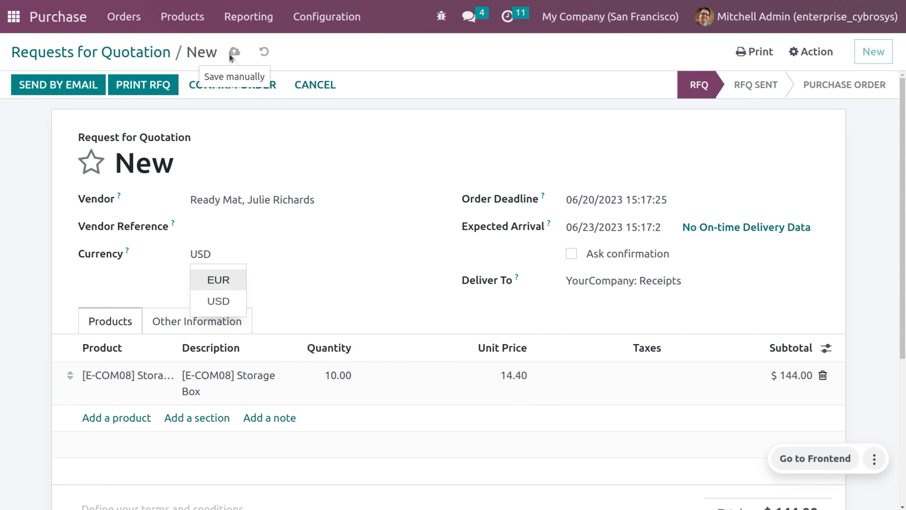
- Confirm the purchase order and validate its receipt as an immediate transfer of all quantities
click(225, 88)
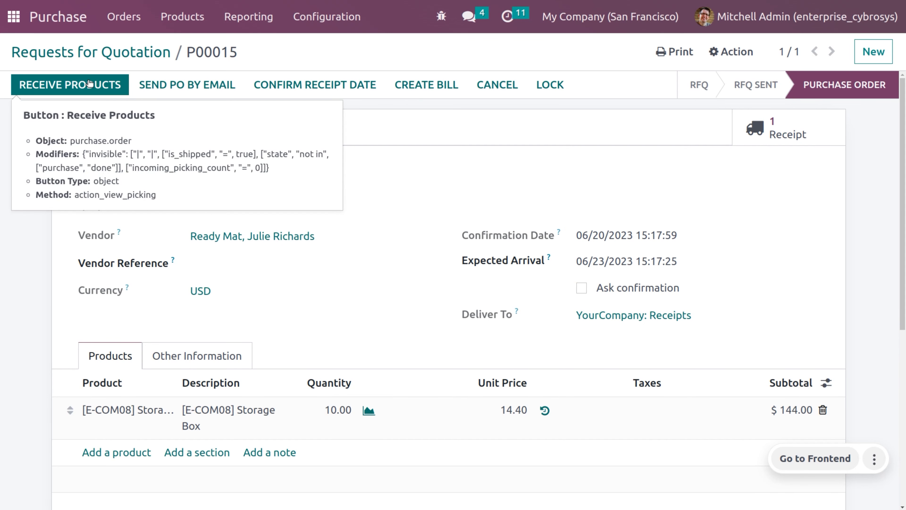
click(90, 83)
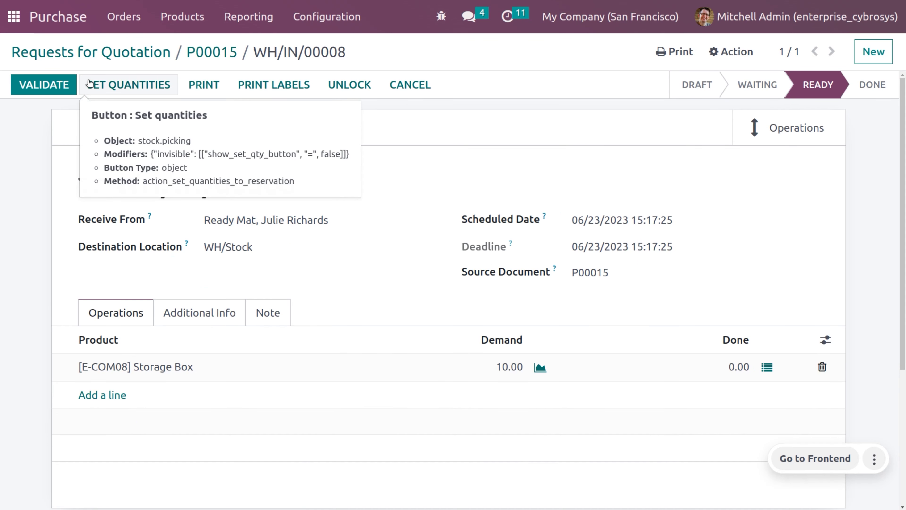
click(64, 89)
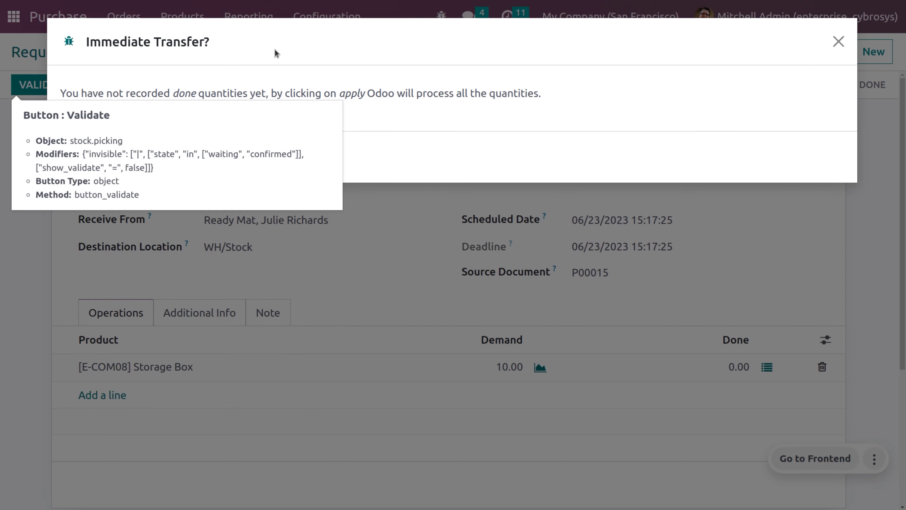
click(98, 157)
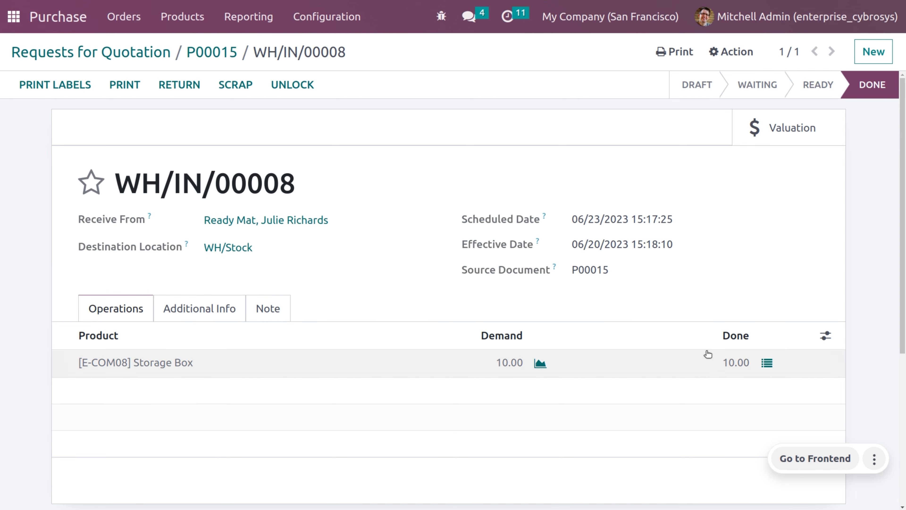
- Scrap 1 unit of [E-COM08] Storage Box from the validated receipt to Virtual Locations/scrap -10
click(232, 92)
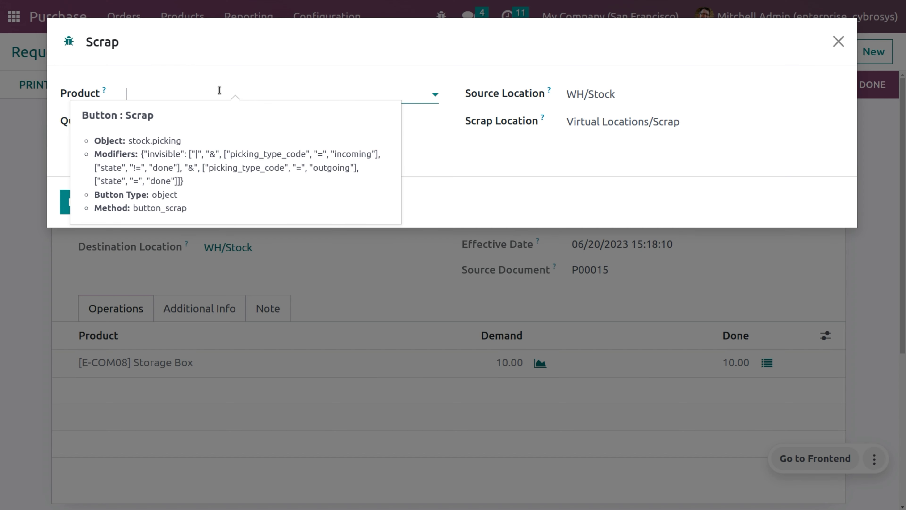
click(155, 95)
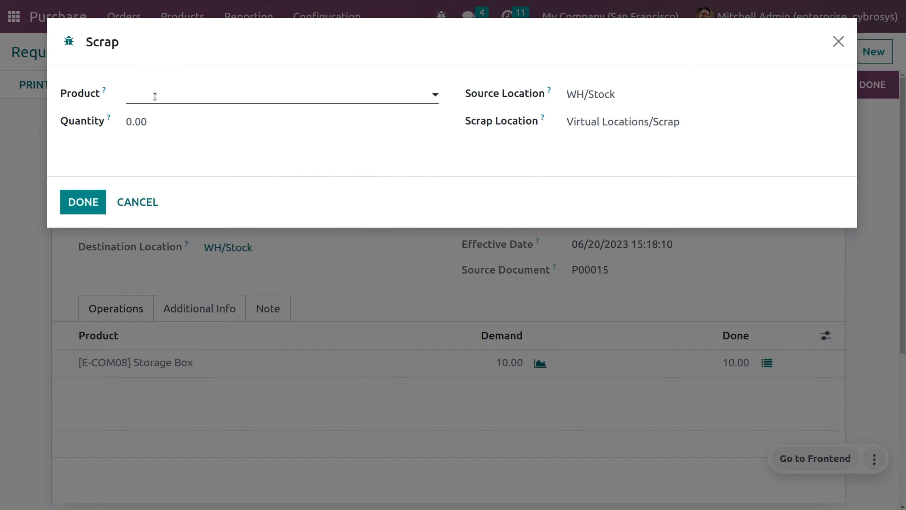
click(184, 119)
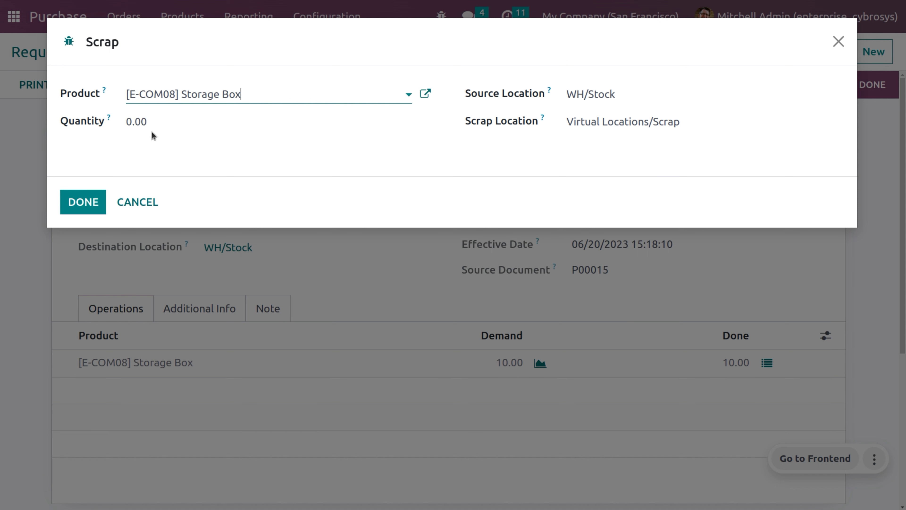
click(152, 121)
text(1)
click(643, 121)
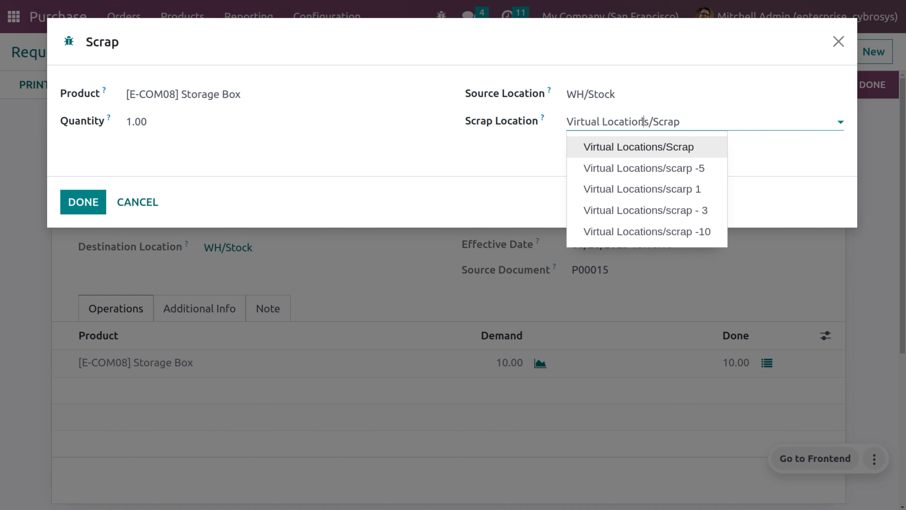
click(670, 233)
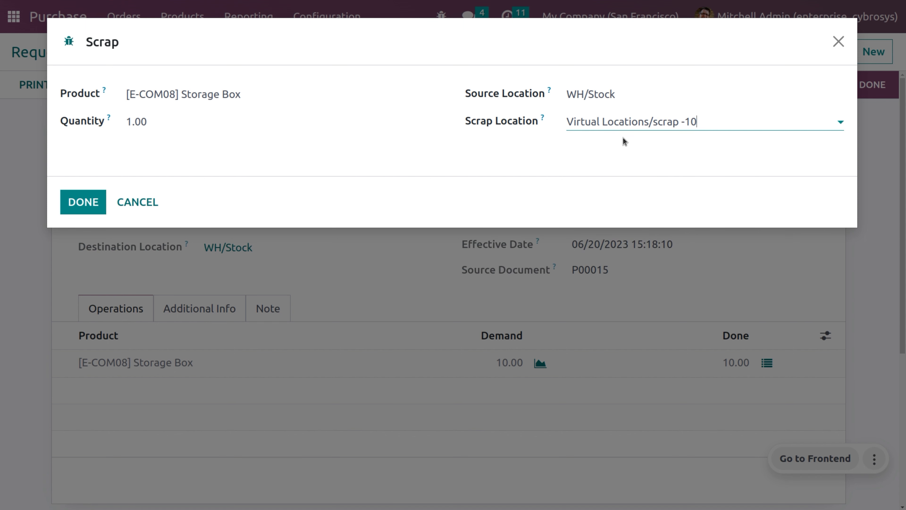
click(83, 209)
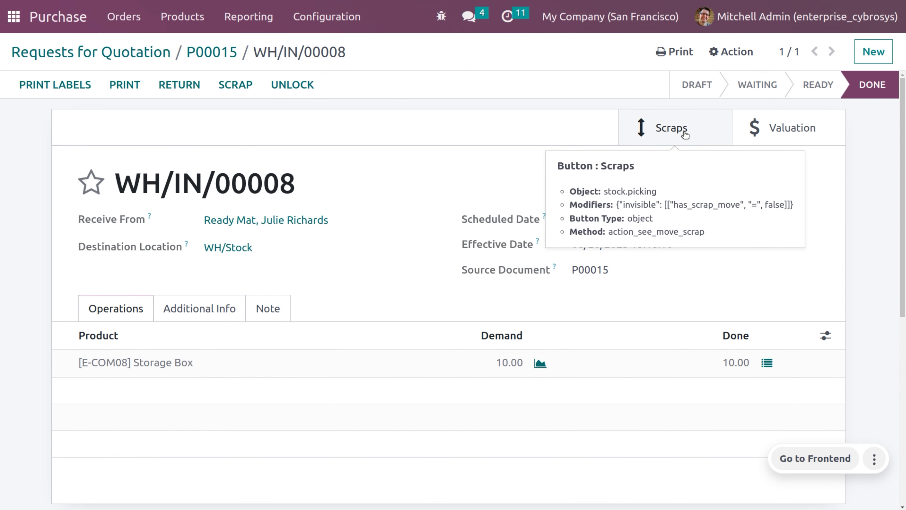
- View the receipt's scrap orders, and start a new quotation in the Sales app
click(685, 134)
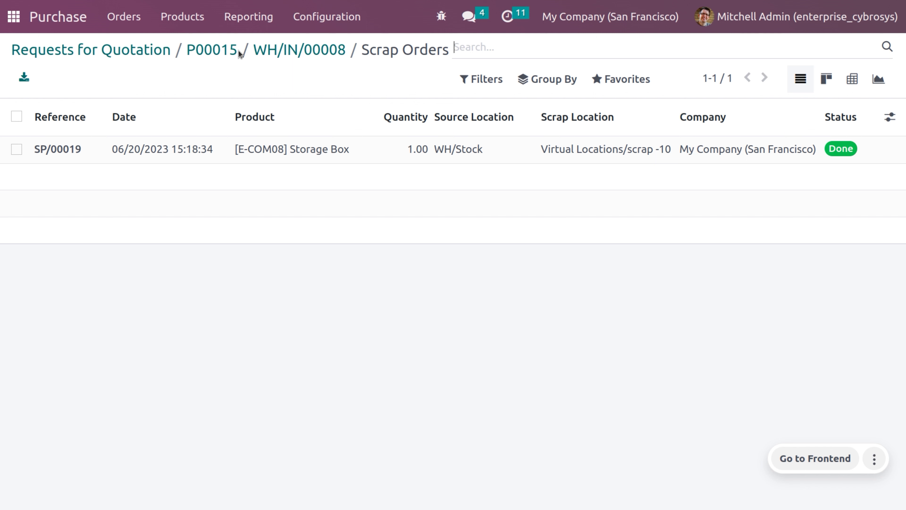
click(8, 16)
text(sa)
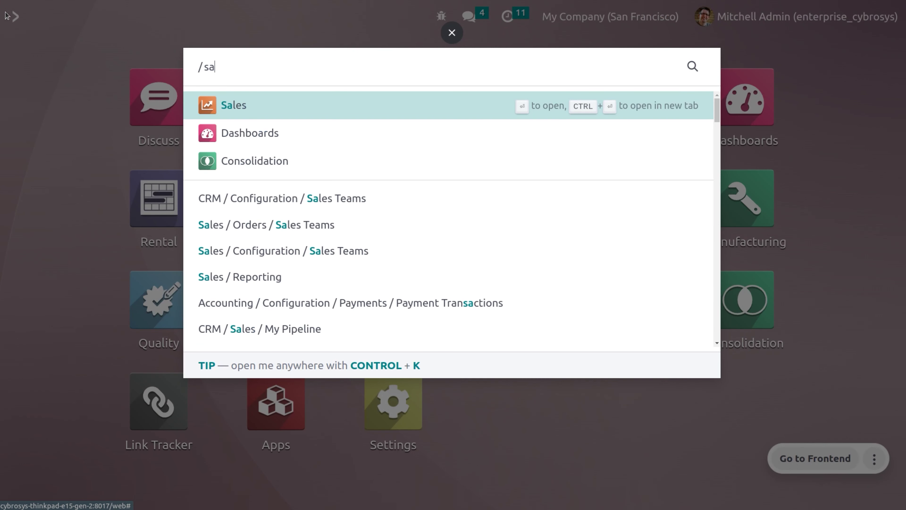
key(Return)
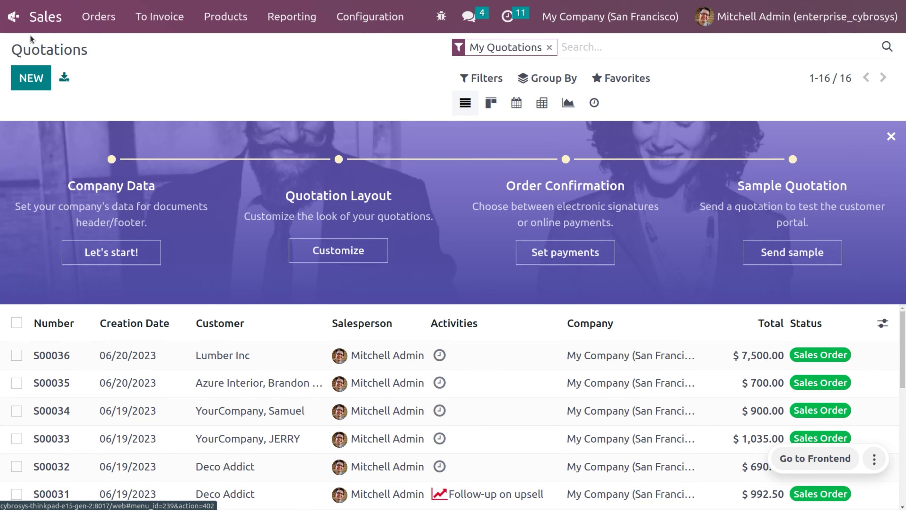
click(46, 77)
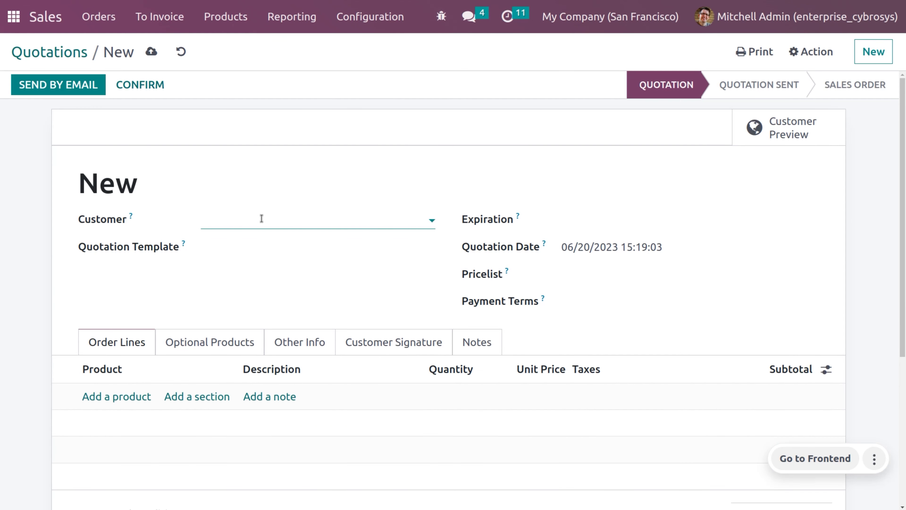
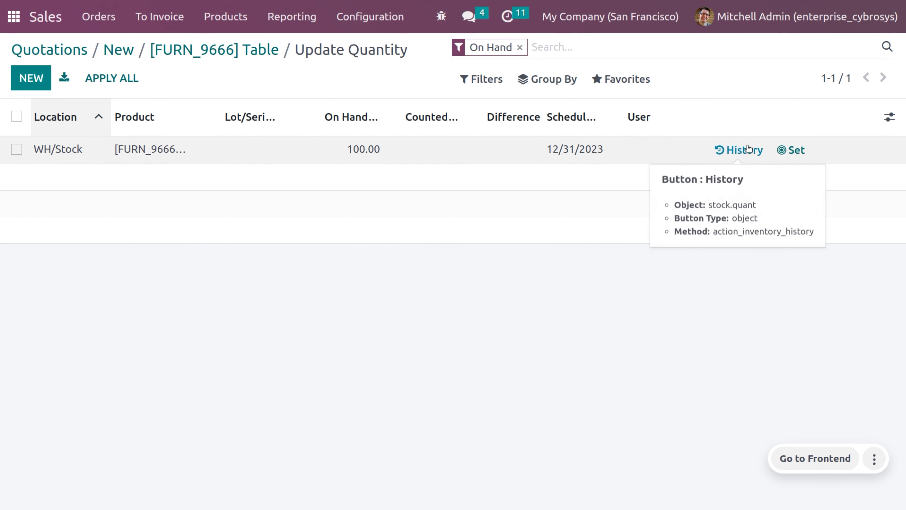
- Return to the quotation from the product's stock view, set the [FURN_9666] Table line's quantity to 12, and save
click(213, 43)
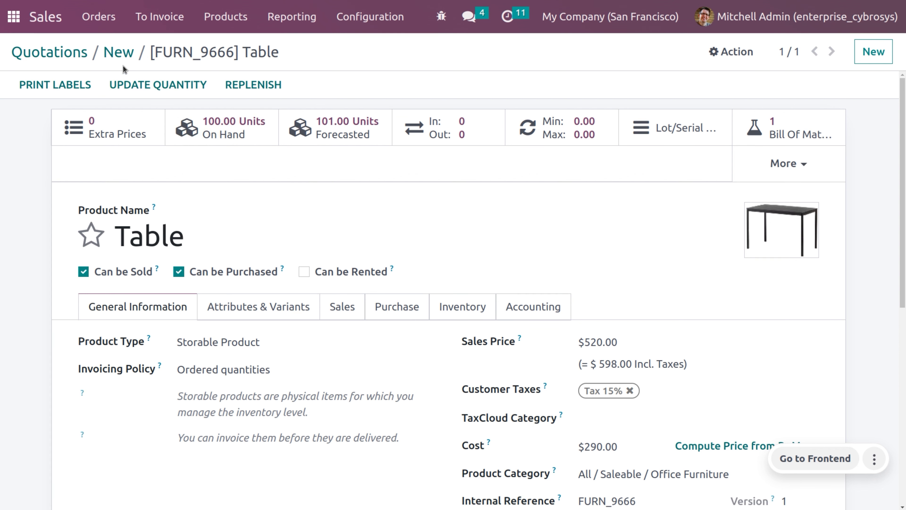
click(118, 57)
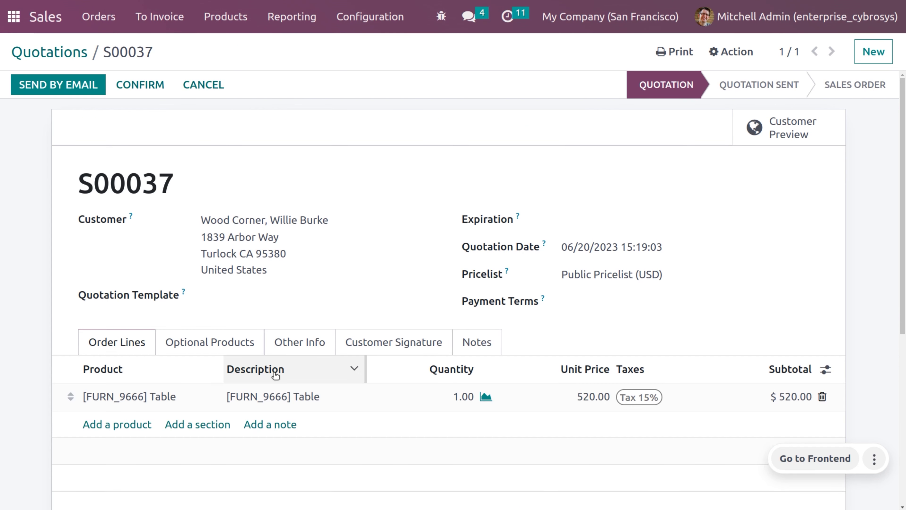
click(458, 396)
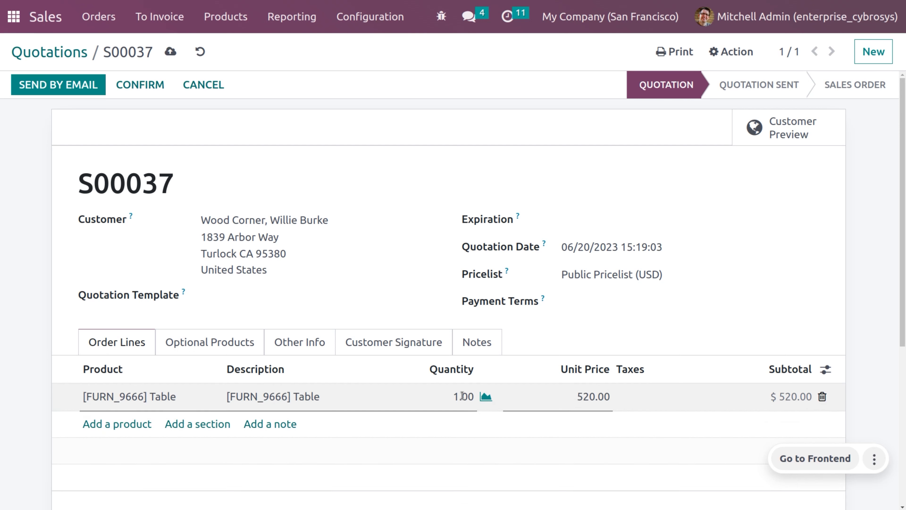
text(12)
click(330, 142)
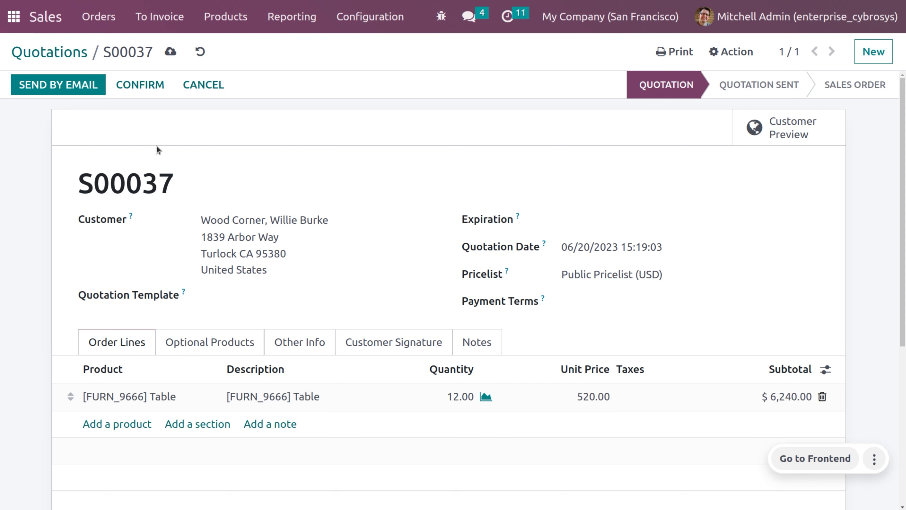
click(170, 51)
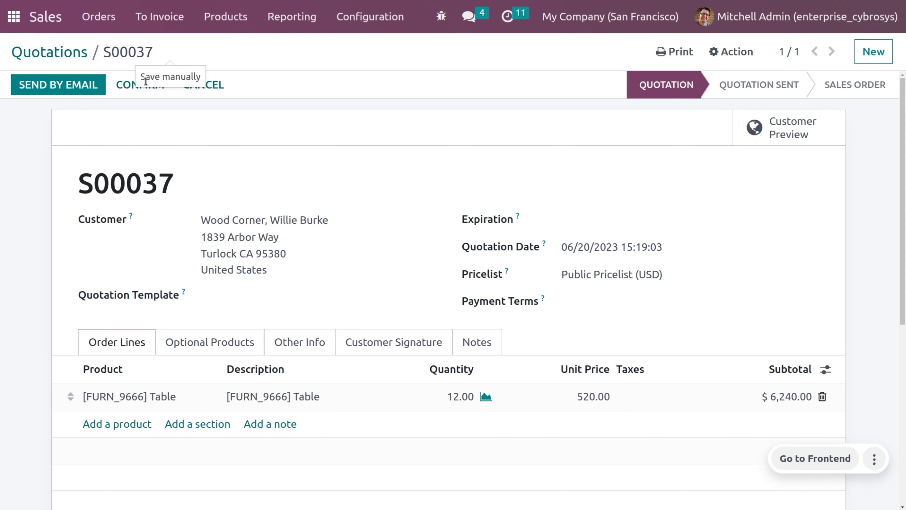
- Confirm the quotation and open the pick transfer WH/PICK/00007 from the order's deliveries
click(138, 88)
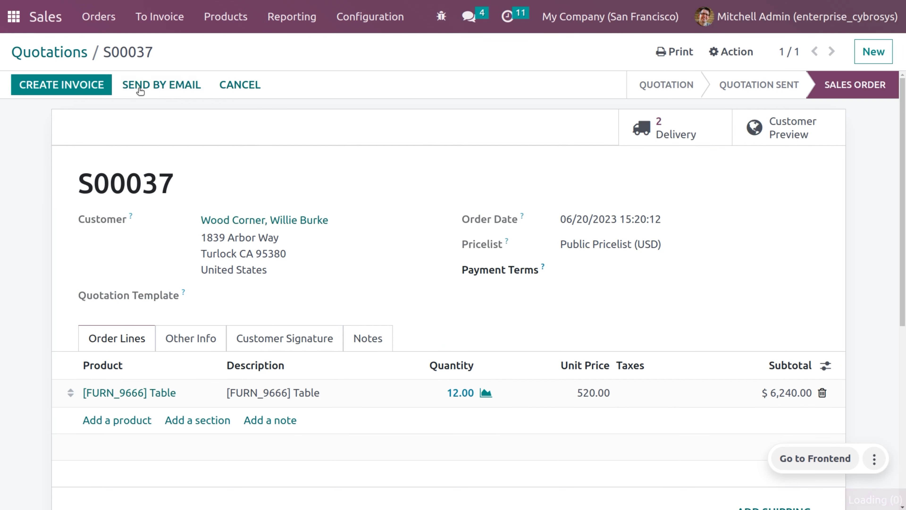
click(641, 134)
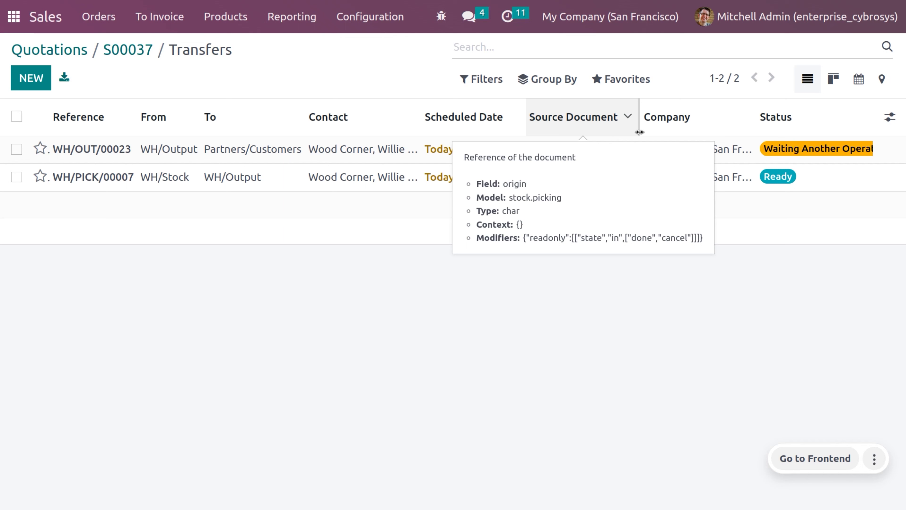
click(393, 183)
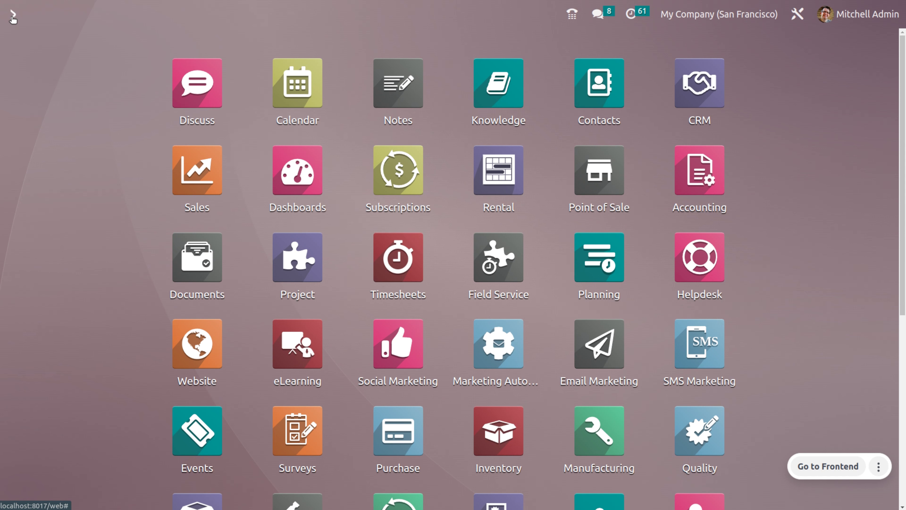
- Switch to the Manufacturing app and open its list of scrap orders
text(man)
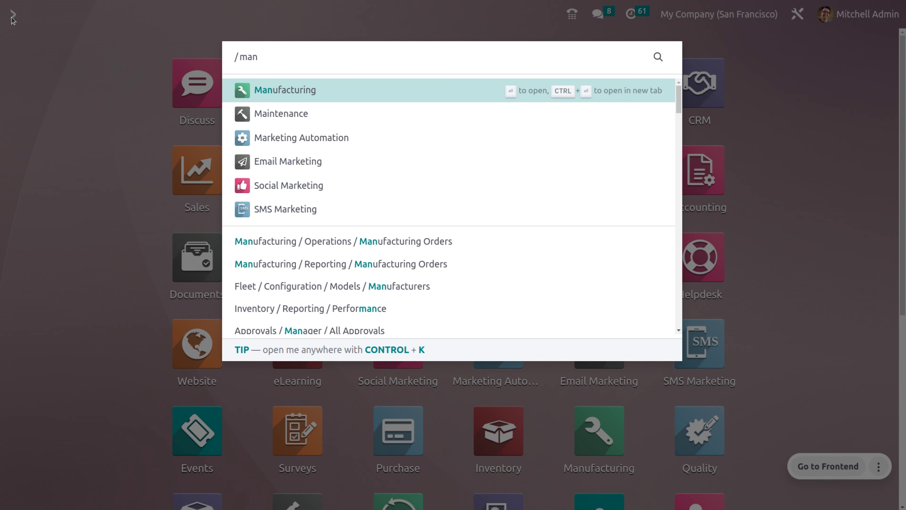
key(Return)
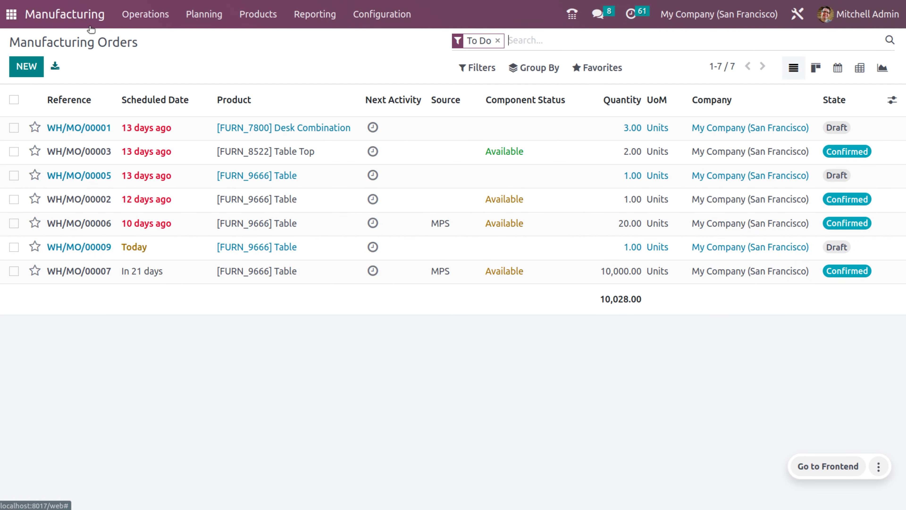
click(149, 25)
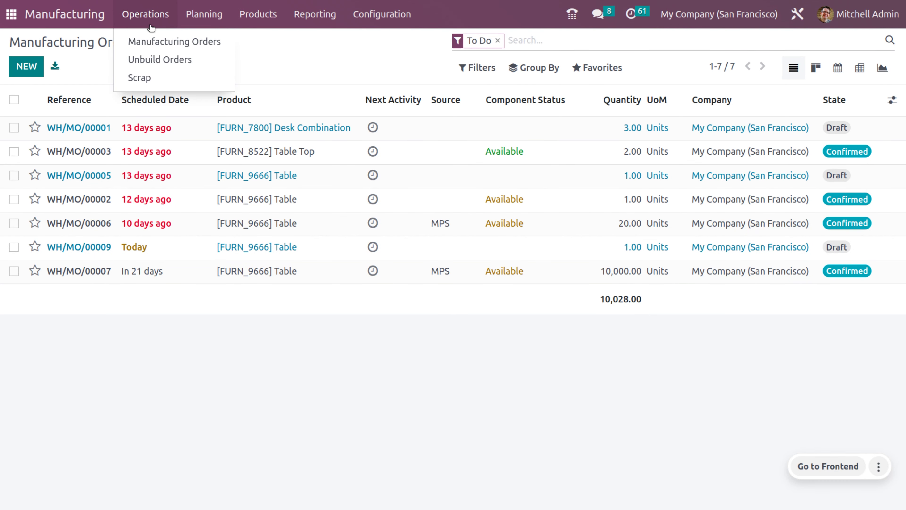
click(160, 83)
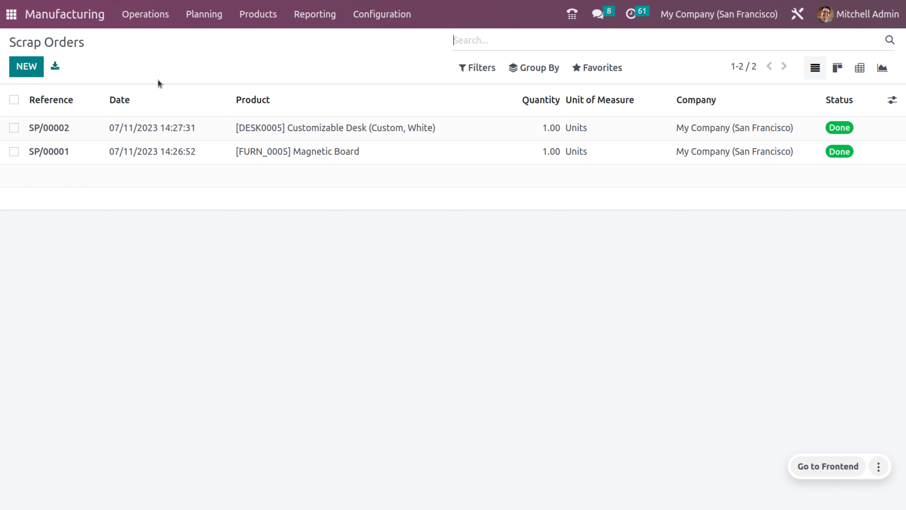
- Create and validate a scrap order for 1 unit of [DESK0005] Customizable Desk (Custom, White), and view its product moves
click(22, 66)
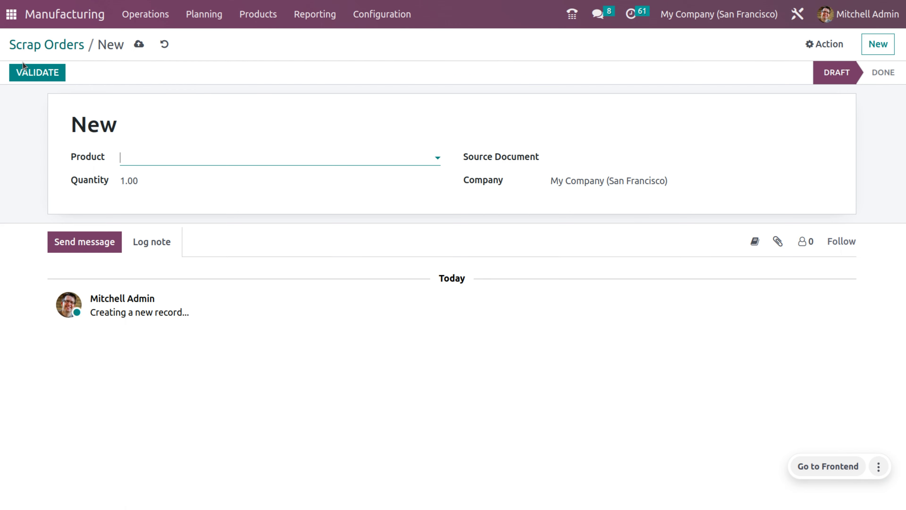
click(145, 159)
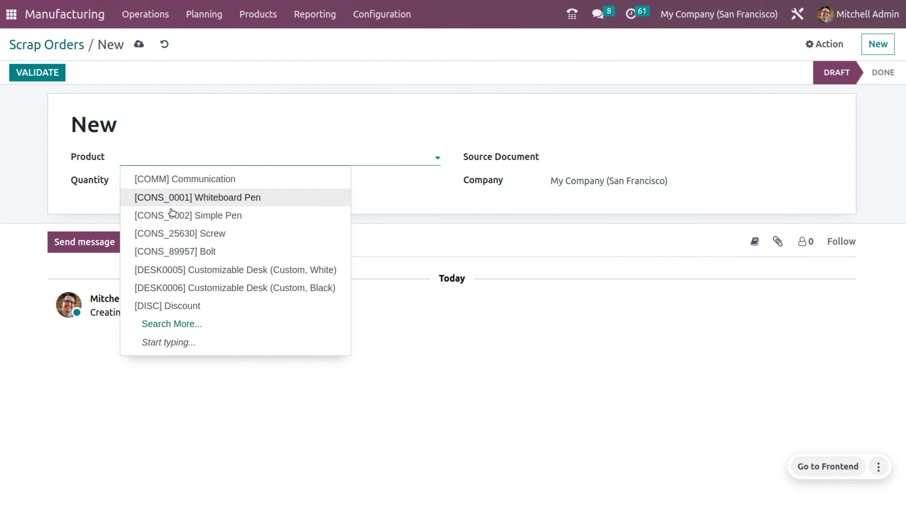
click(203, 281)
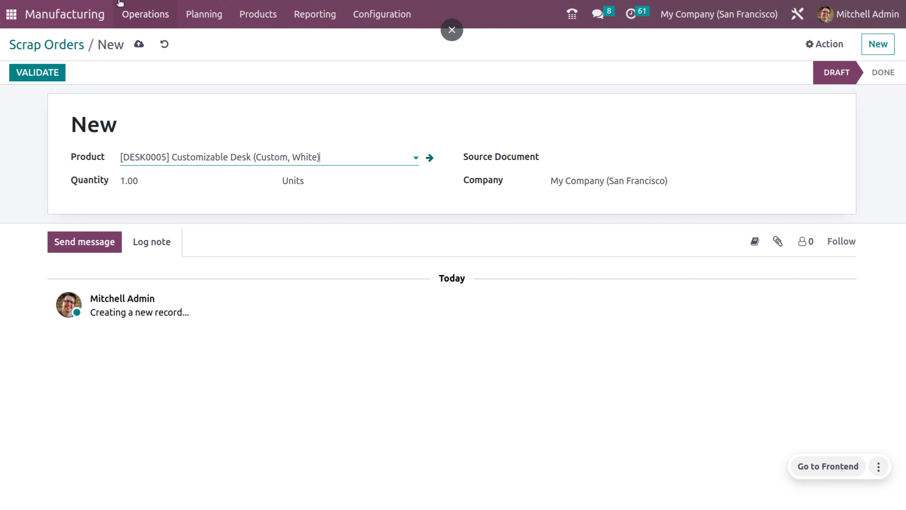
click(141, 44)
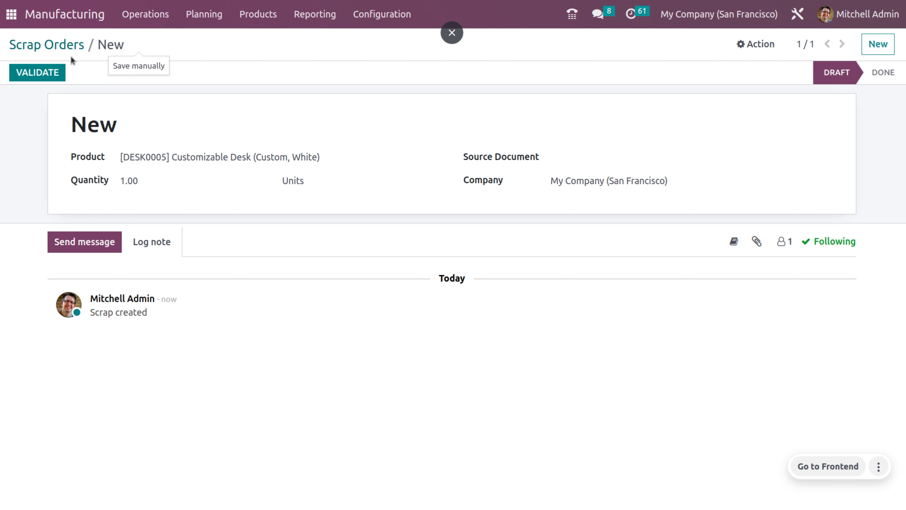
click(47, 72)
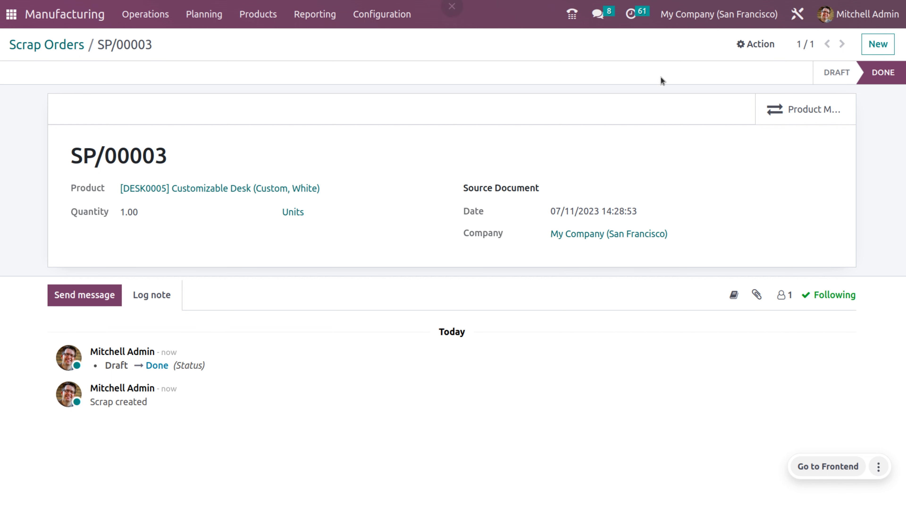
click(793, 107)
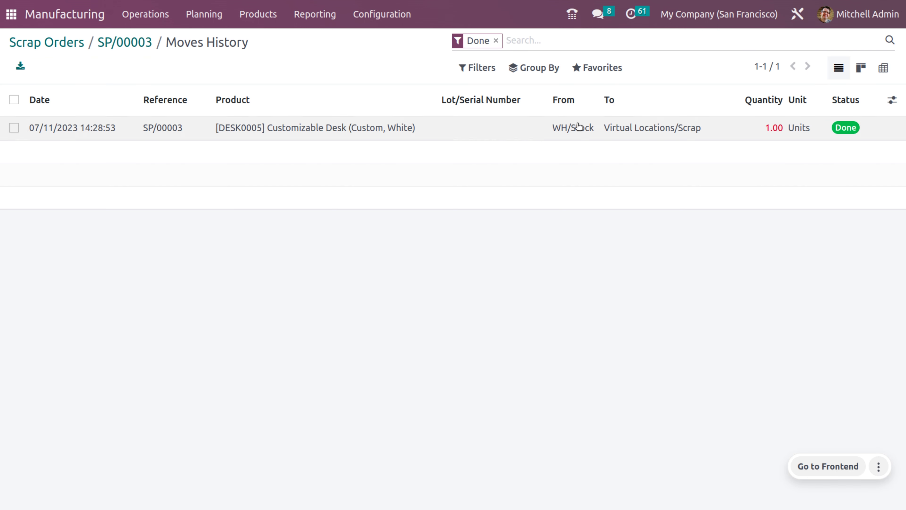
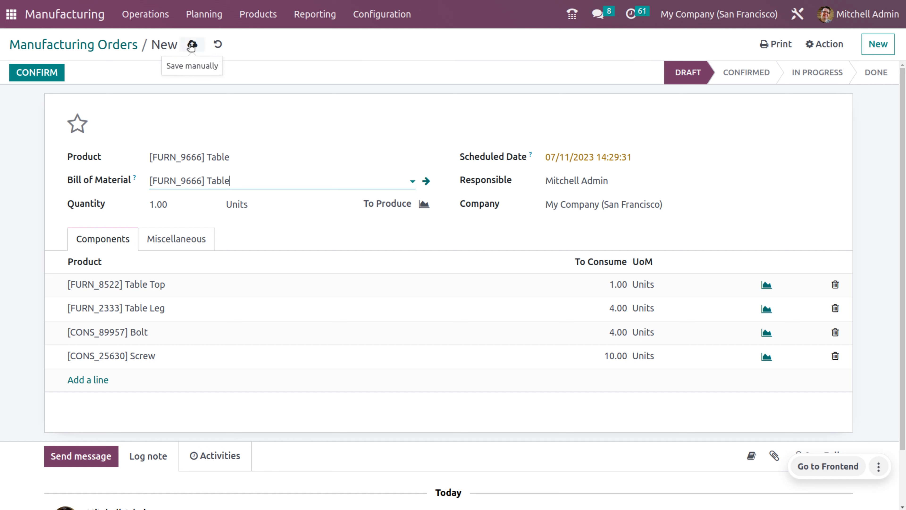
- Save and confirm the manufacturing order for 1 [FURN_9666] Table, and generate its lot/serial number
click(192, 44)
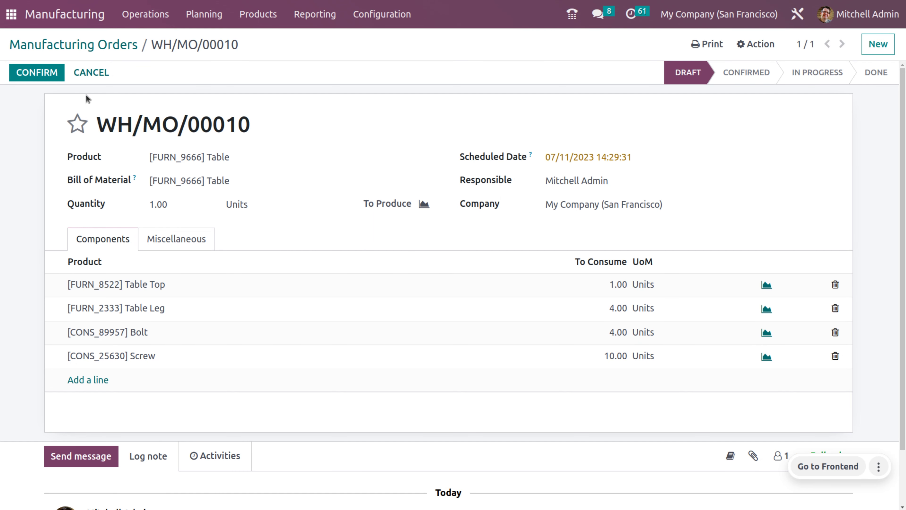
click(60, 75)
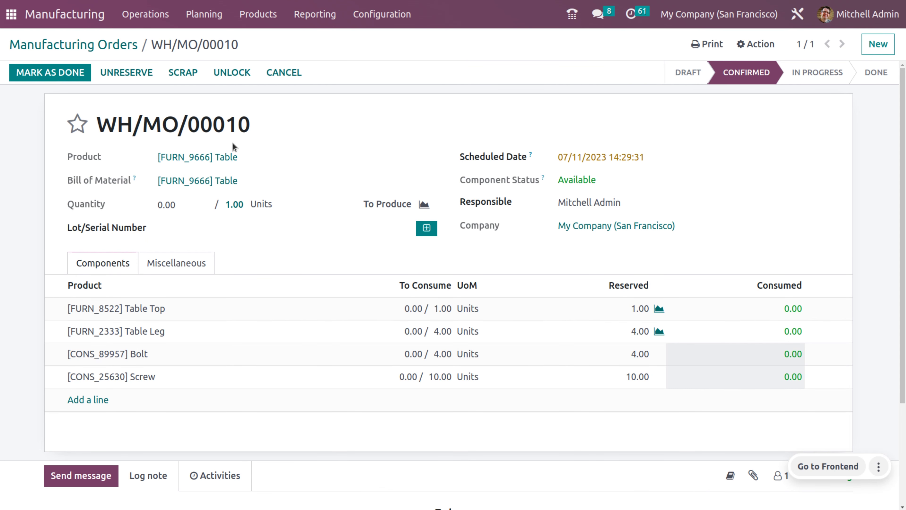
click(427, 229)
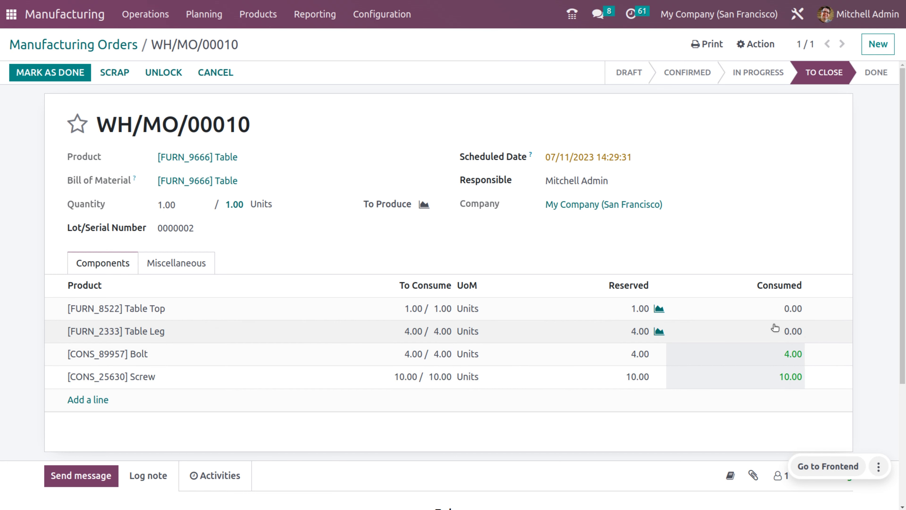
- Record consumed quantities of 1 Table Top and 4 Table Leg, save, and mark the manufacturing order as done
click(787, 309)
text(1)
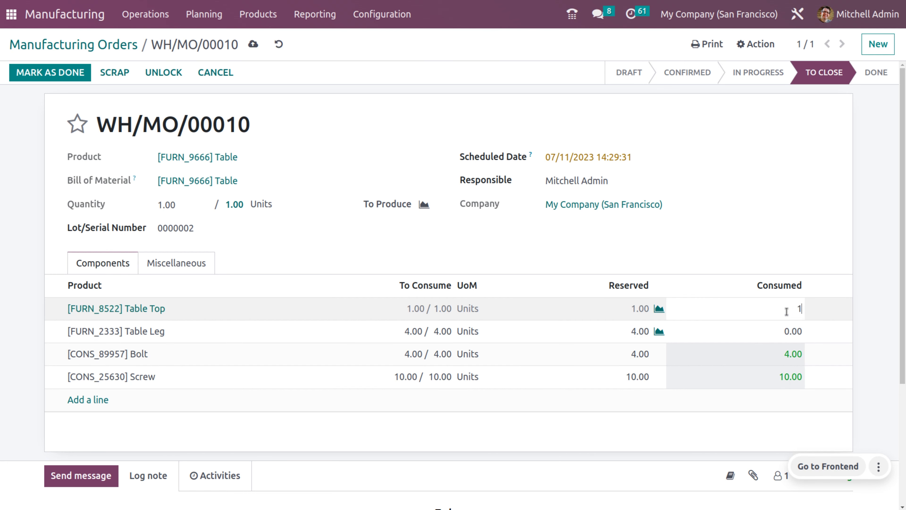
click(793, 331)
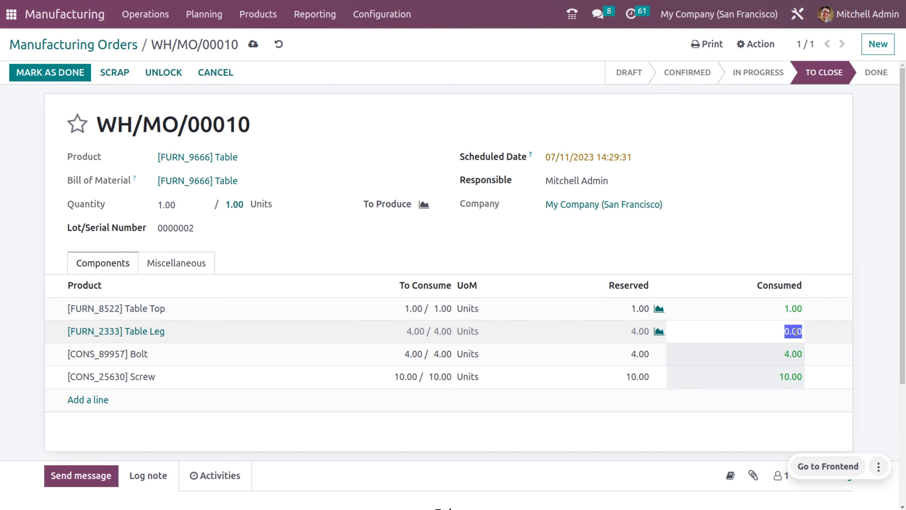
text(4)
click(809, 229)
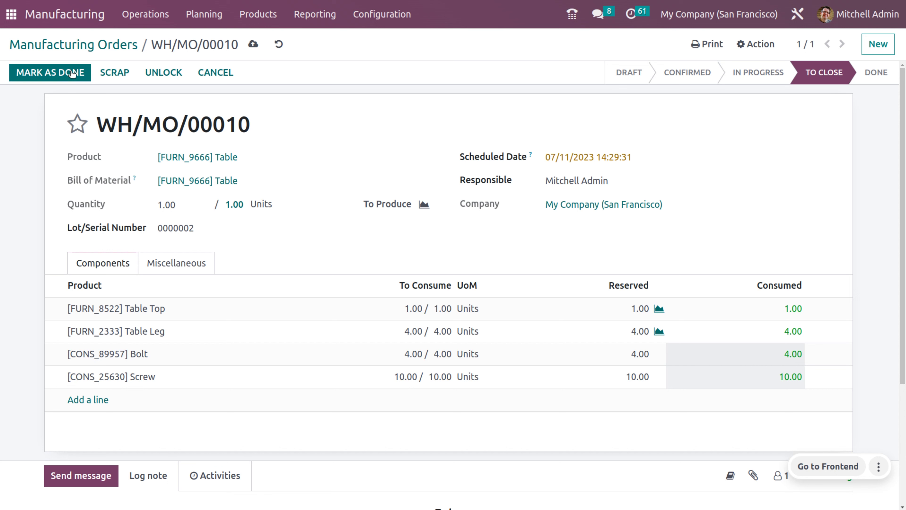
click(252, 45)
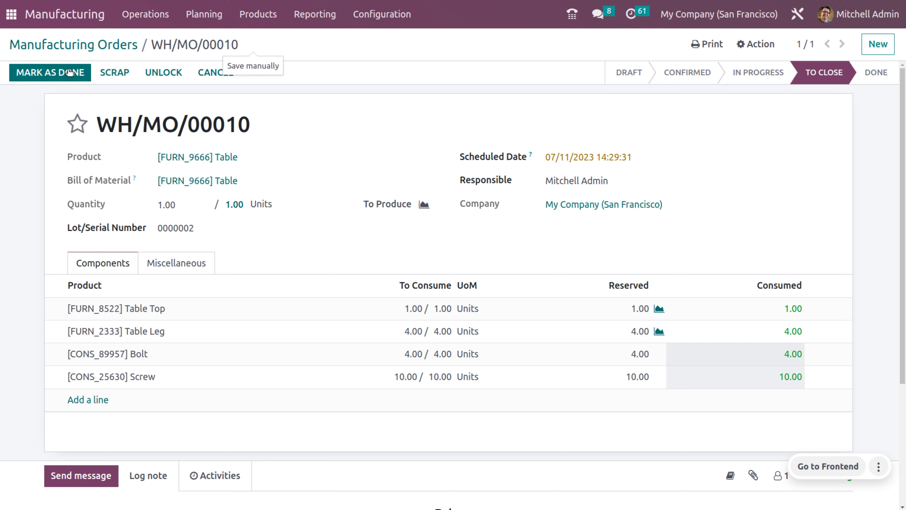
click(69, 72)
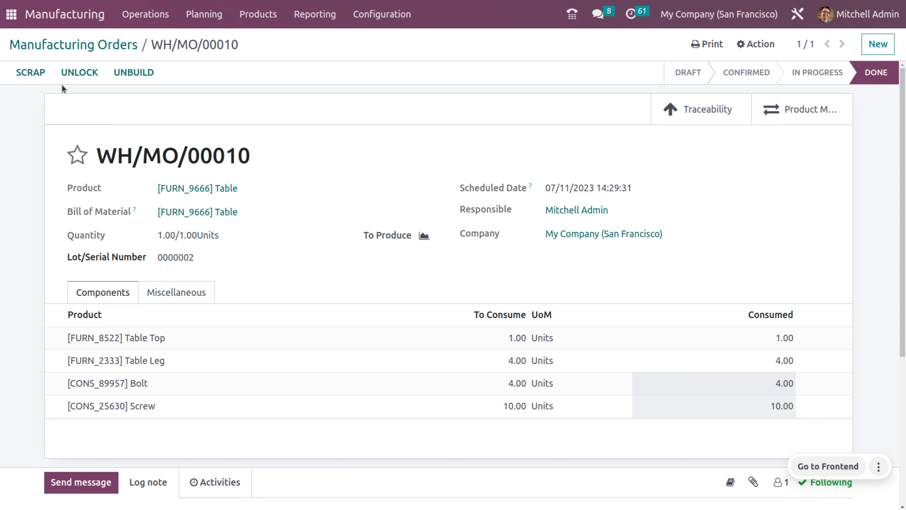
- Scrap 1 unit of [FURN_9666] Table with lot/serial 0000002 from the completed manufacturing order, and open its scrap orders
click(40, 75)
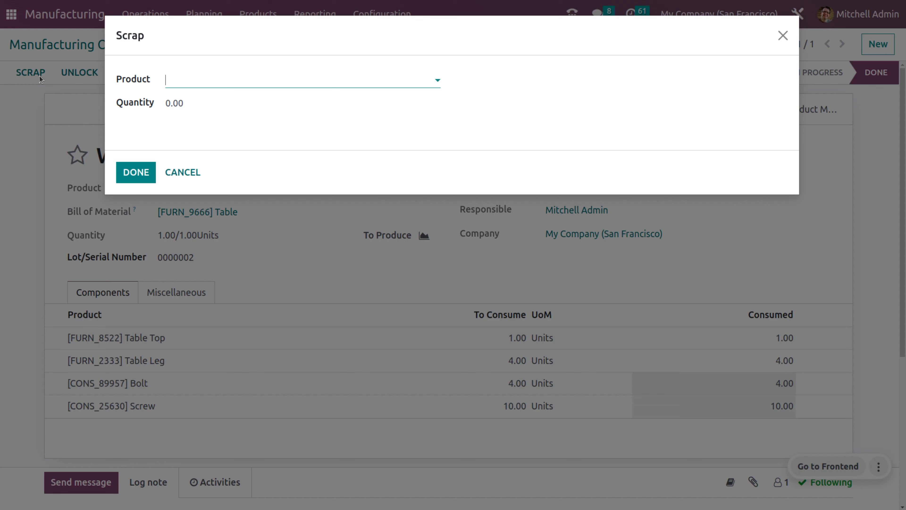
click(236, 84)
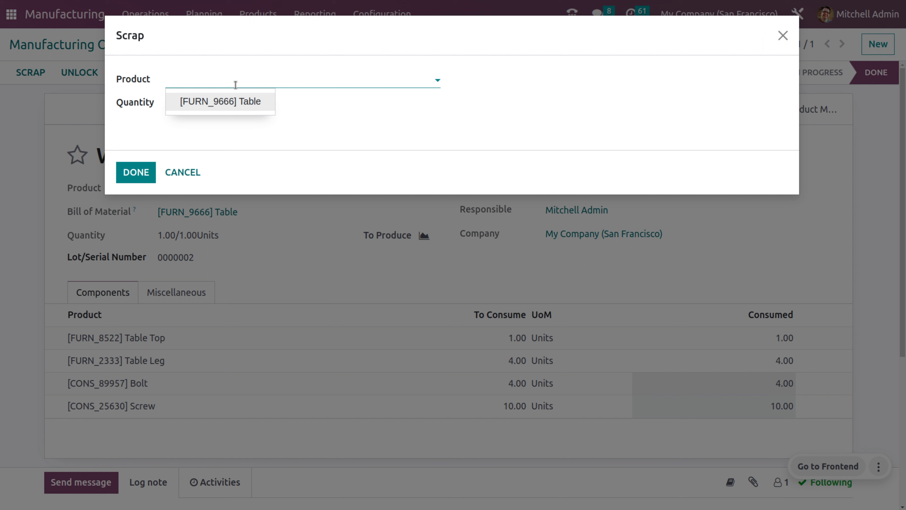
click(233, 101)
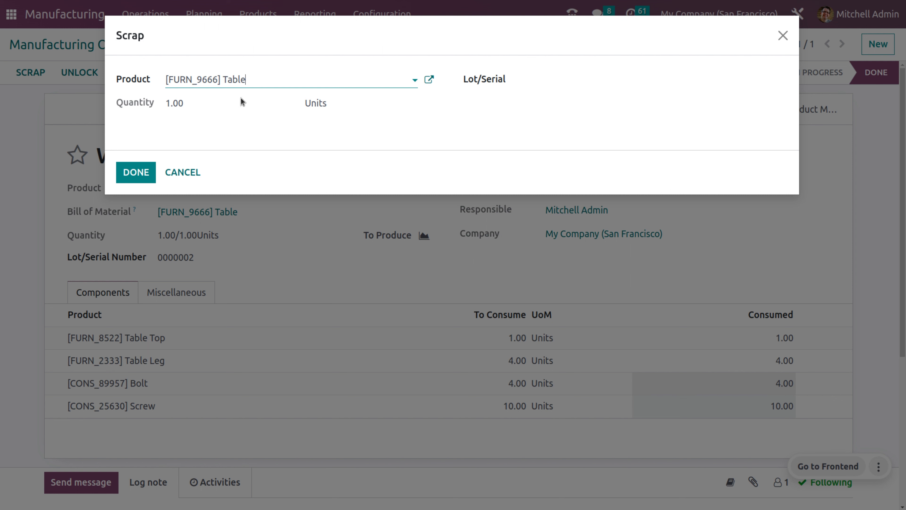
click(530, 81)
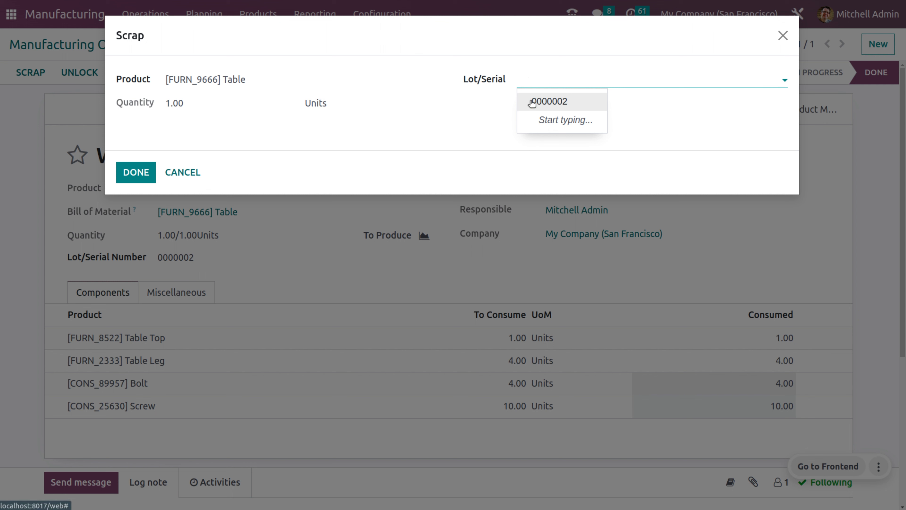
click(532, 102)
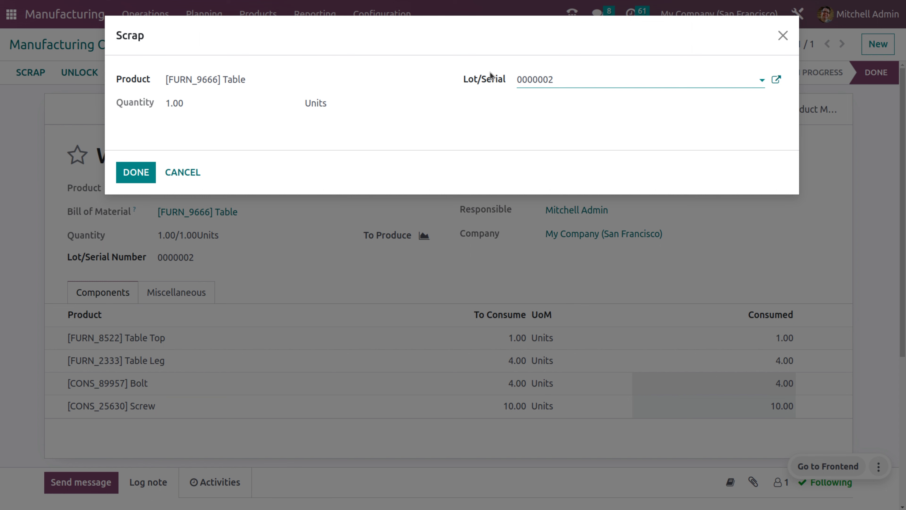
click(146, 178)
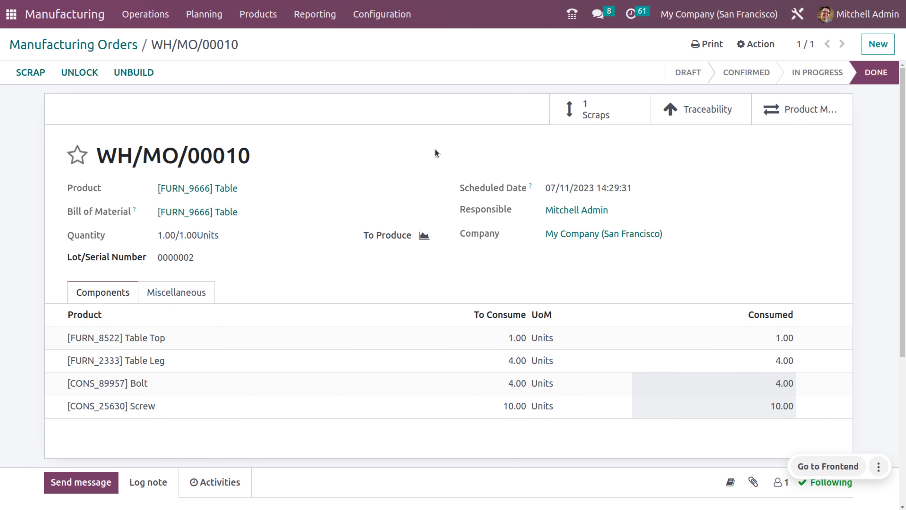
click(614, 121)
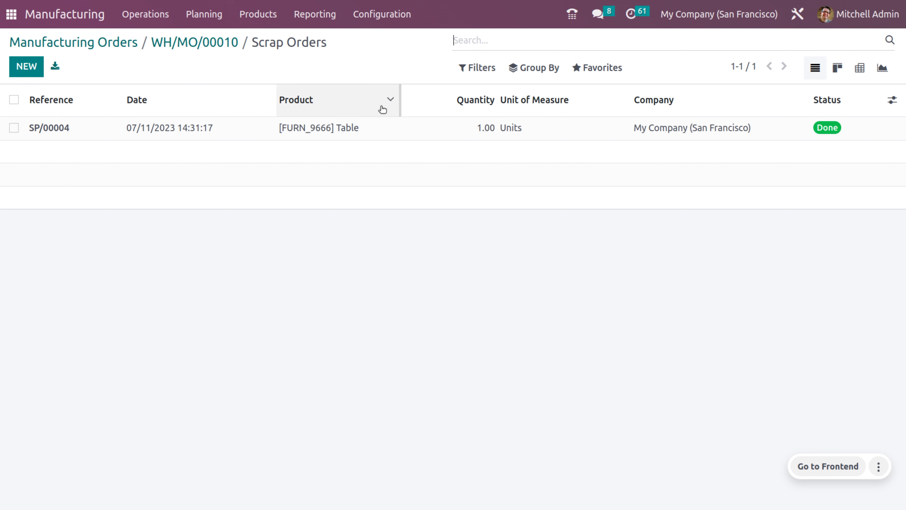
- Create, save and confirm a new manufacturing order for 1 unit using the [FURN_9666] Table bill of material
click(206, 44)
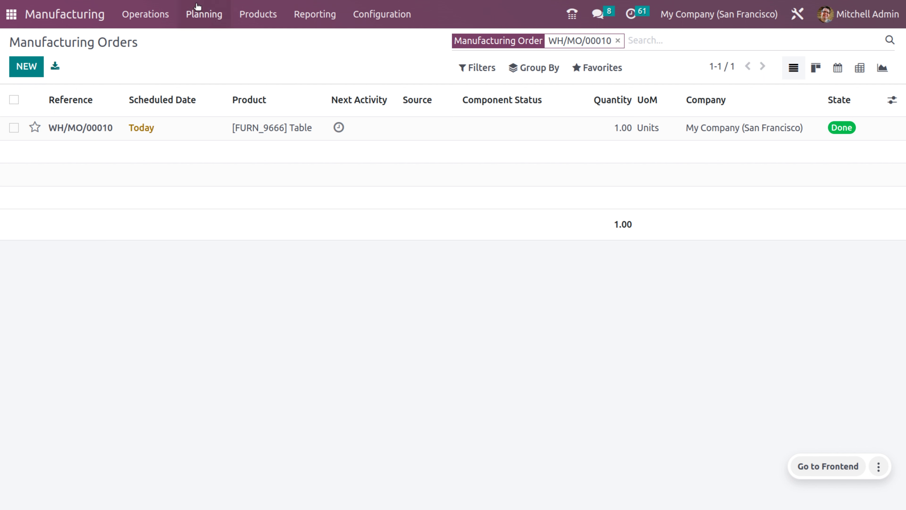
click(152, 10)
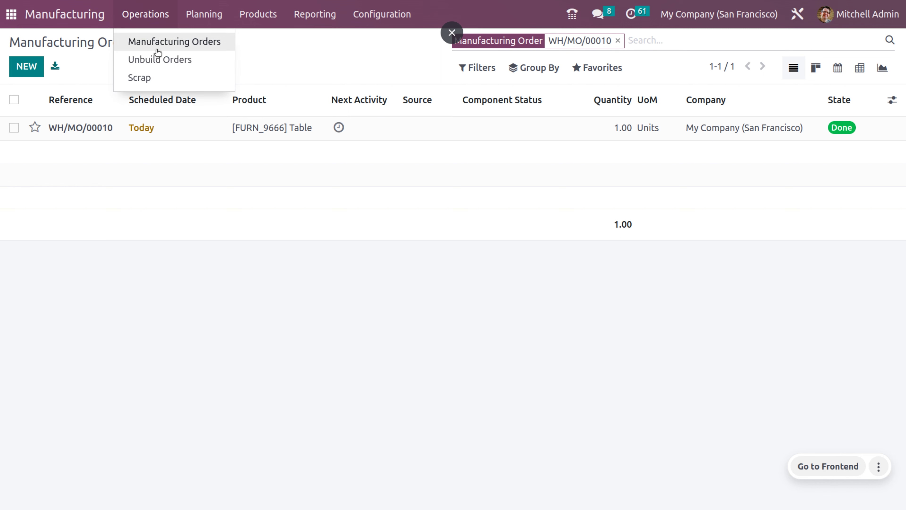
click(157, 41)
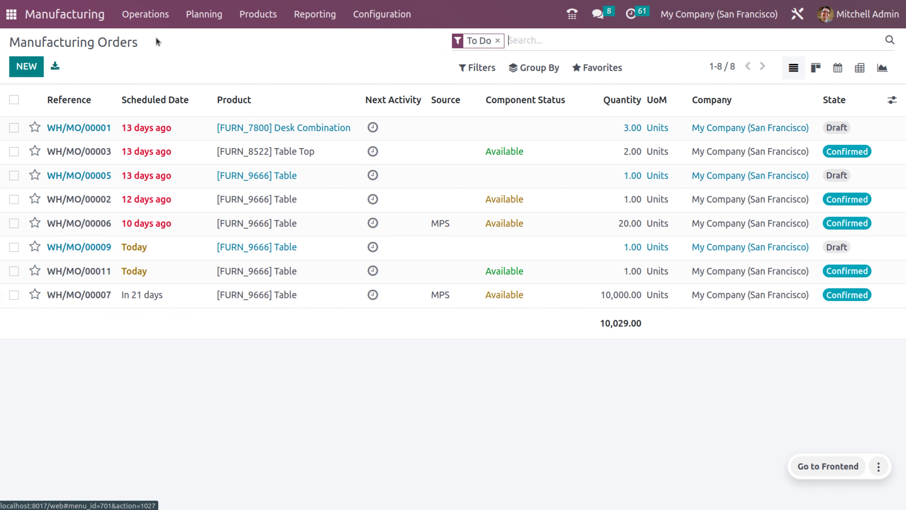
click(37, 66)
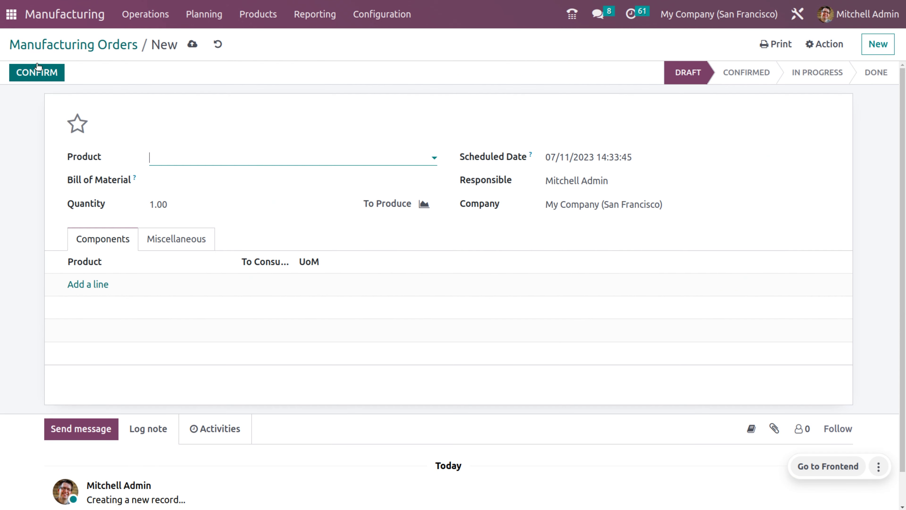
click(202, 184)
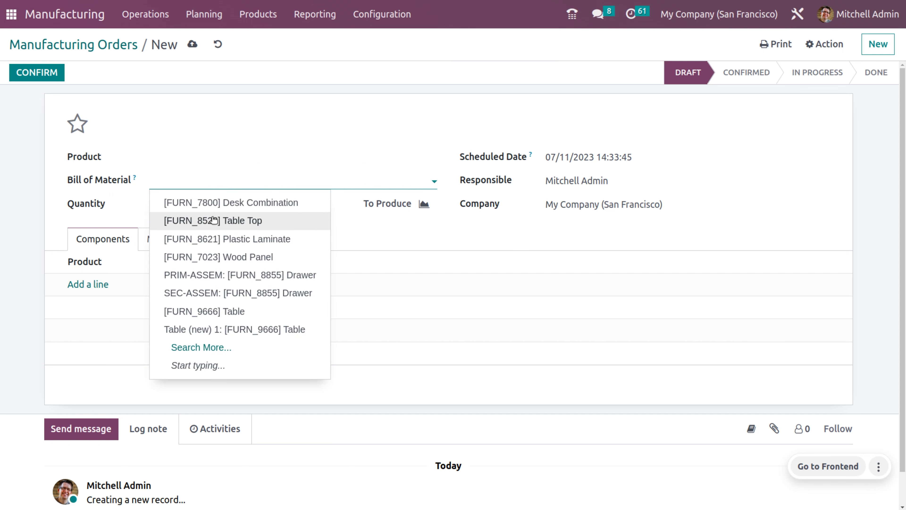
click(244, 310)
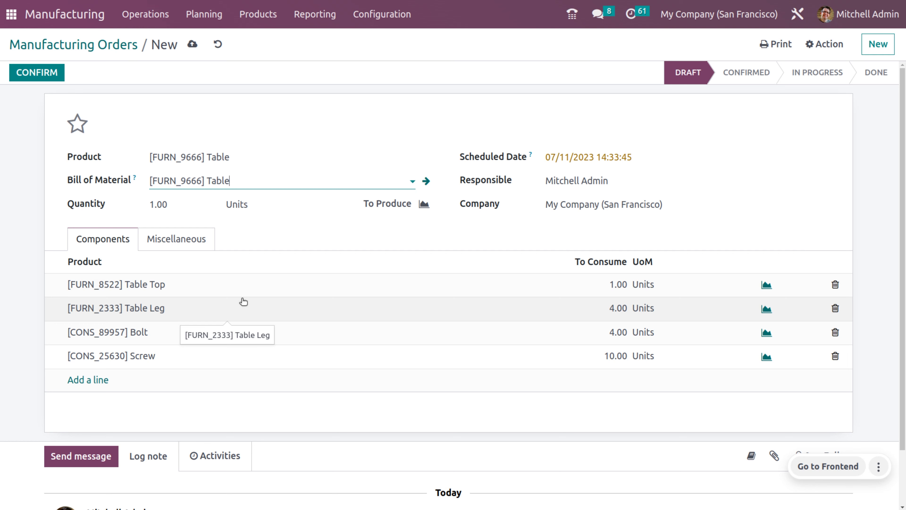
click(192, 50)
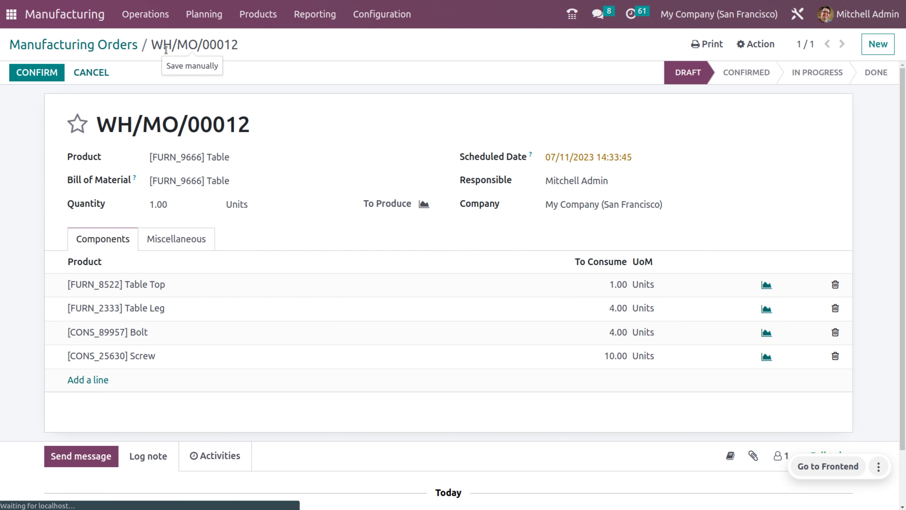
click(37, 74)
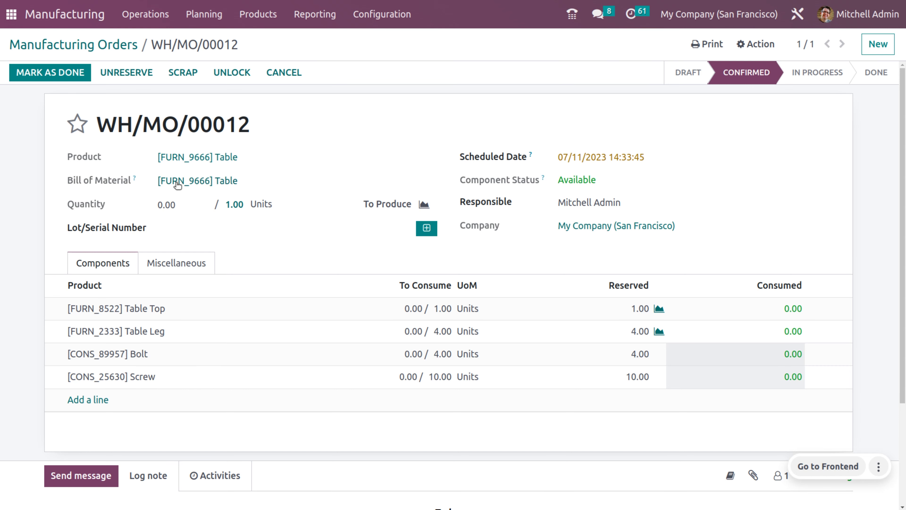
- Scrap 1 unit of the [FURN_2333] Table Leg component from the confirmed manufacturing order, and open its scrap orders
click(191, 73)
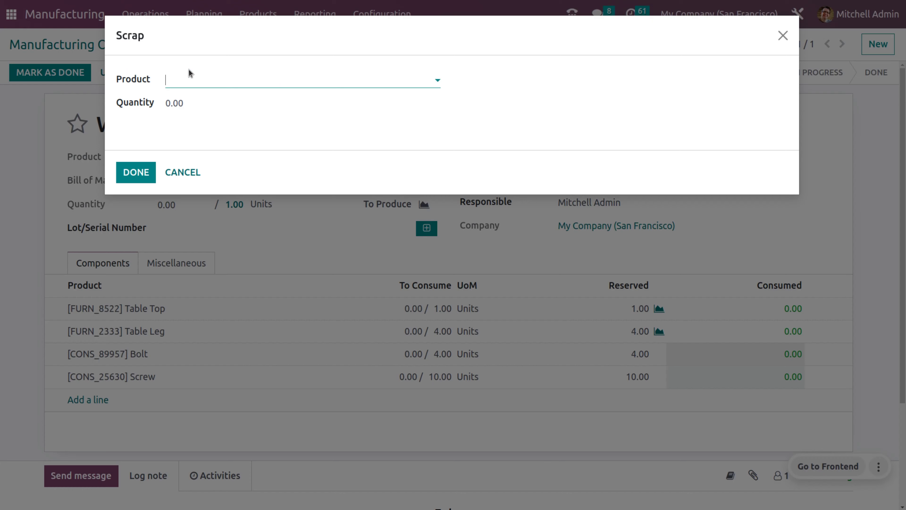
click(194, 79)
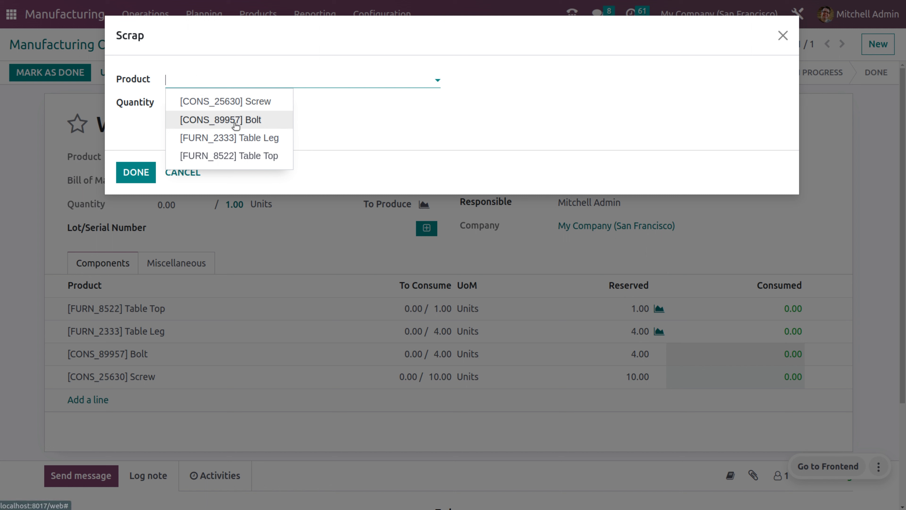
click(246, 138)
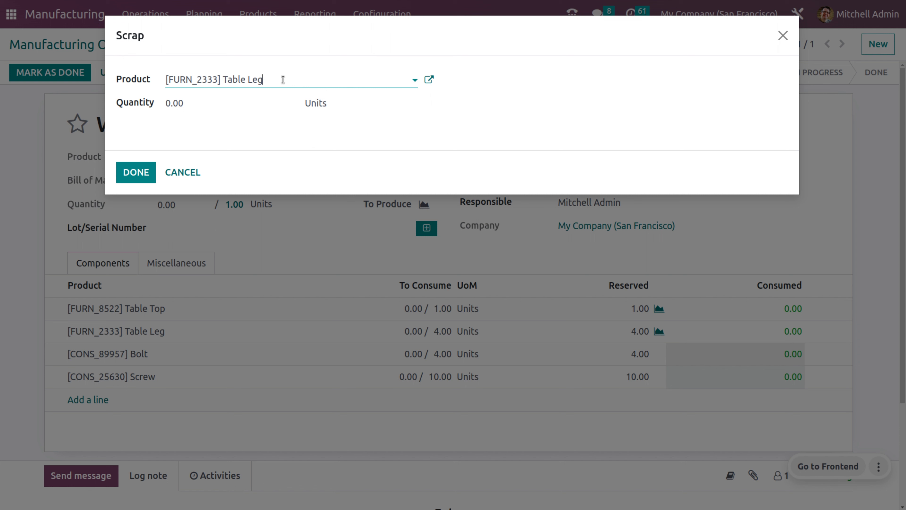
click(225, 101)
key(BackSpace)
key(BackSpace)
key(BackSpace)
key(BackSpace)
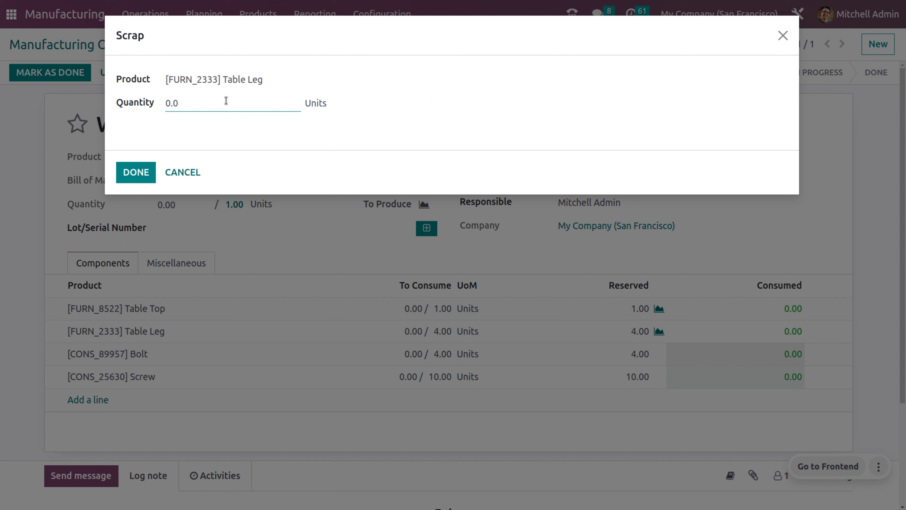
text(1)
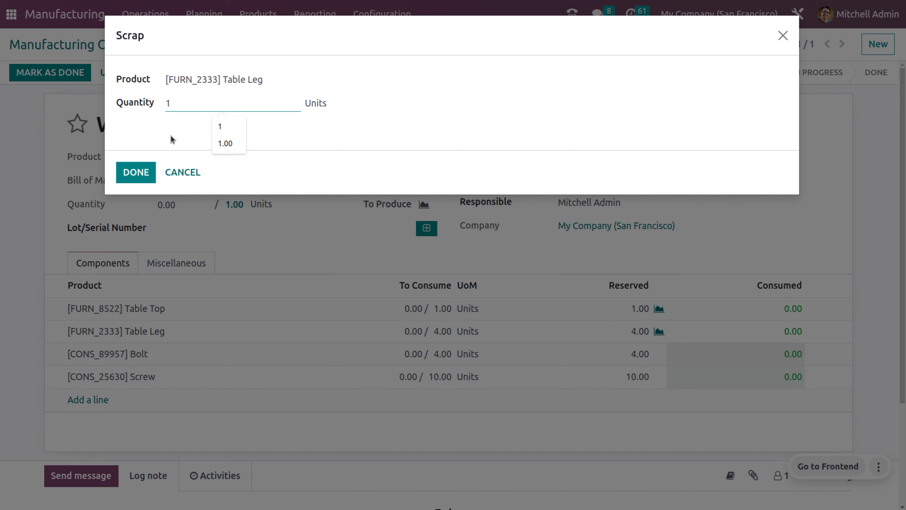
click(144, 170)
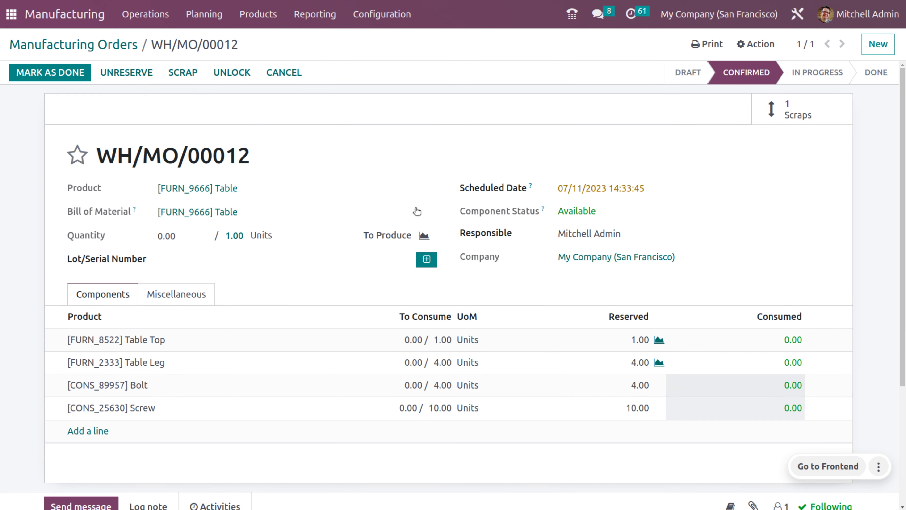
click(804, 114)
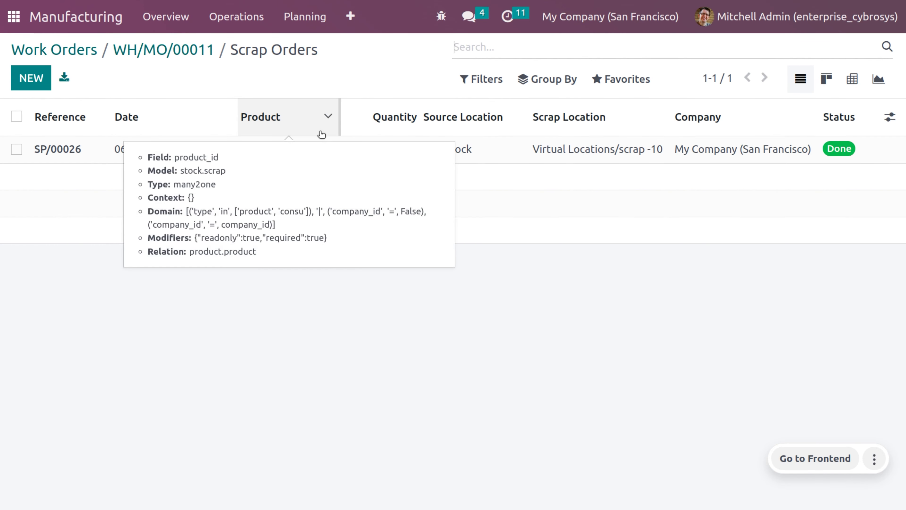
- Switch to the Inventory app and open its list of scrap orders
click(15, 17)
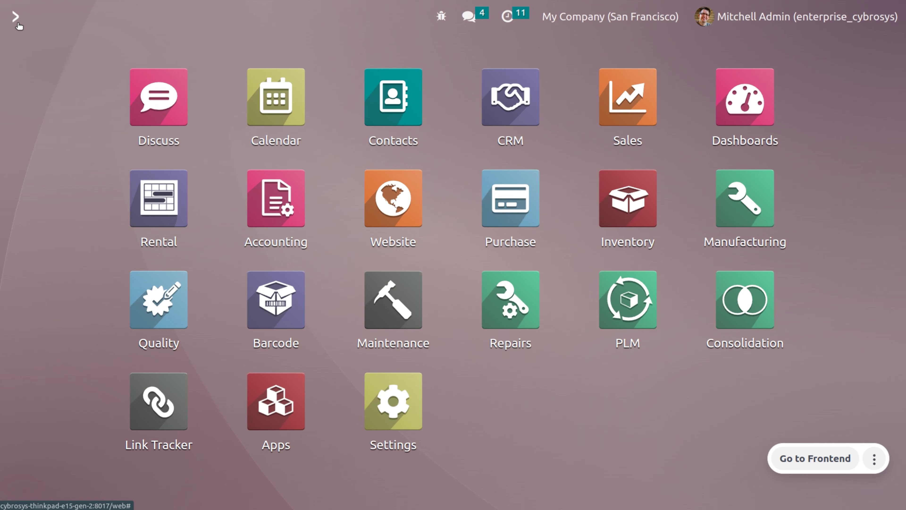
text(in)
key(Return)
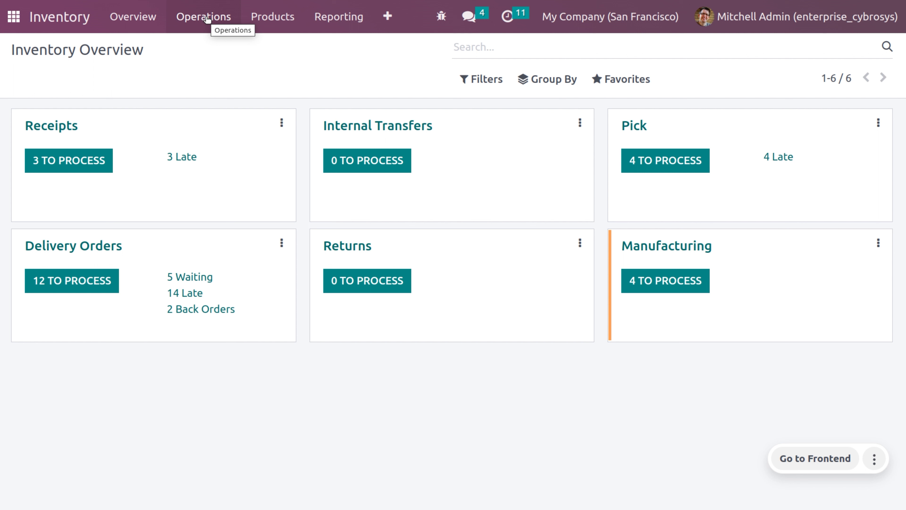
click(196, 12)
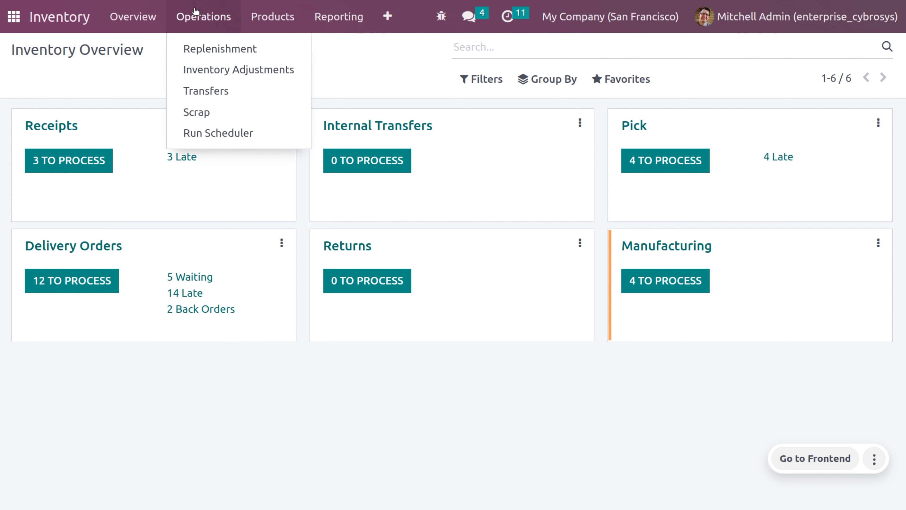
click(212, 111)
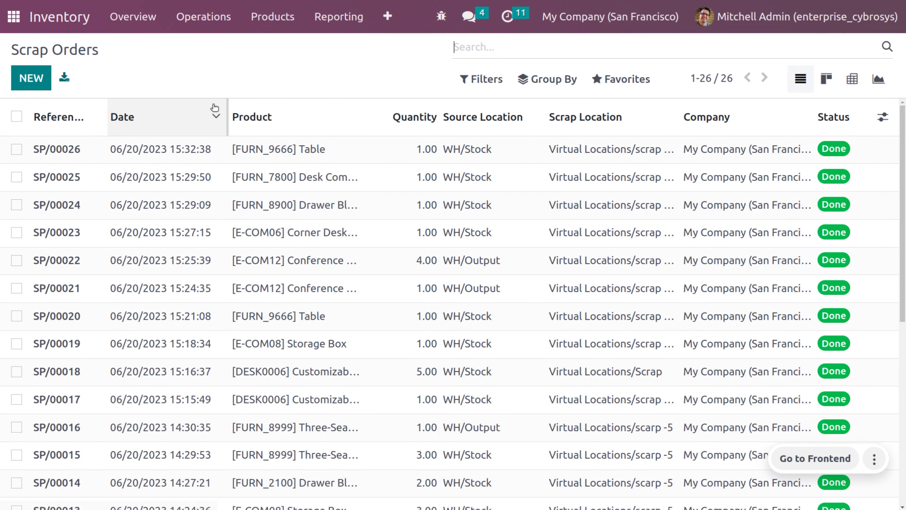
- Start a new scrap order for 1 unit of [D_0045_G] Stool (Green) and create lot/serial 805 for it
click(38, 80)
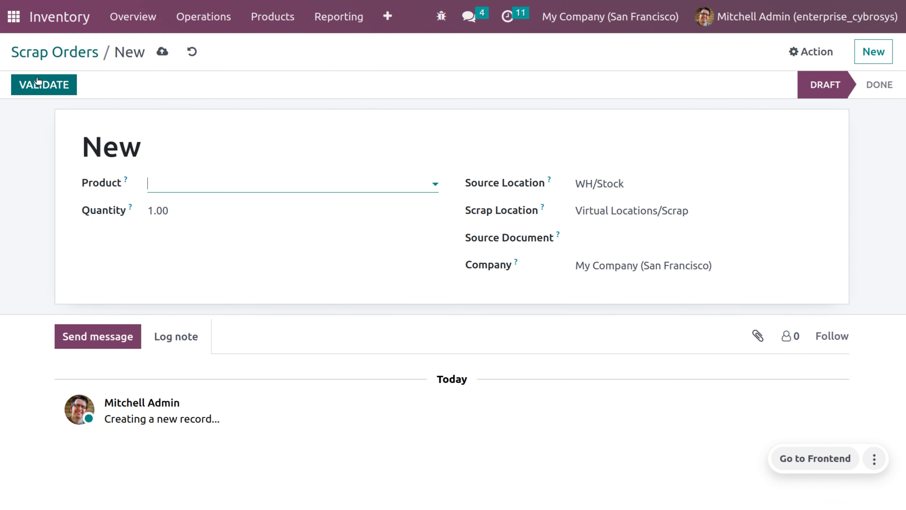
click(234, 178)
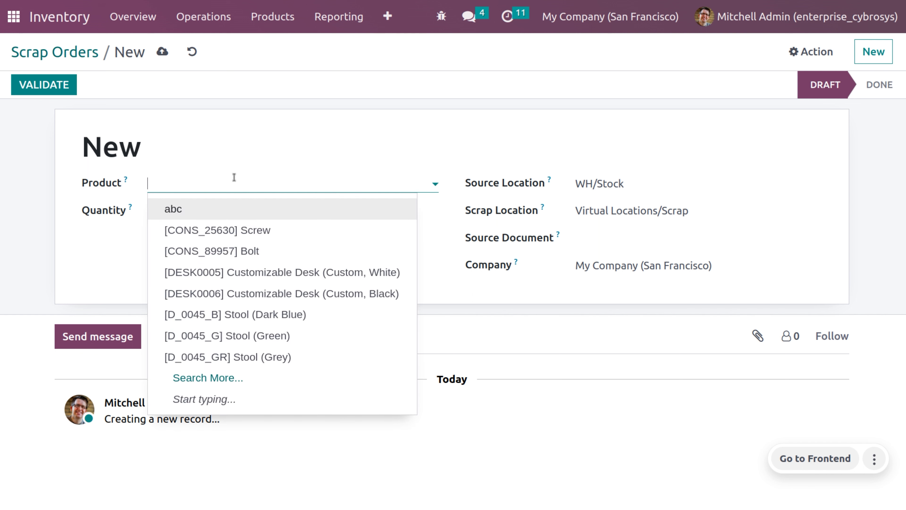
click(236, 336)
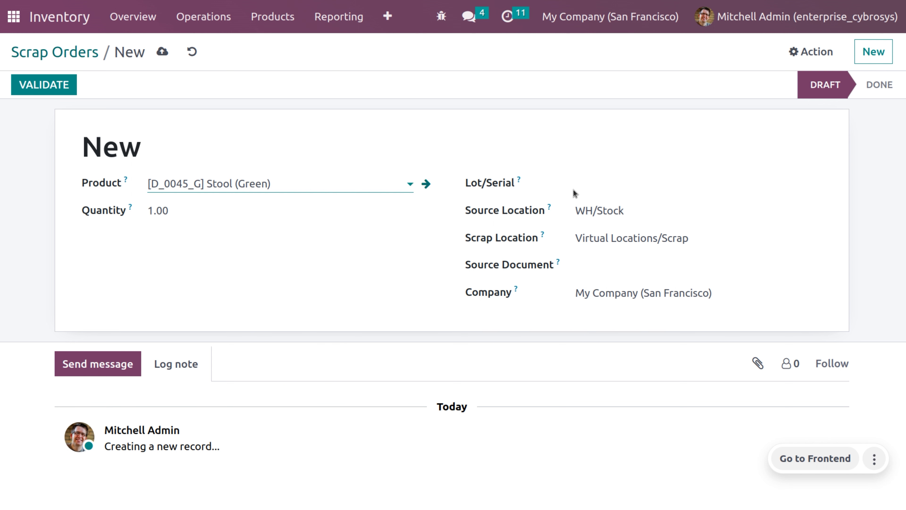
click(597, 183)
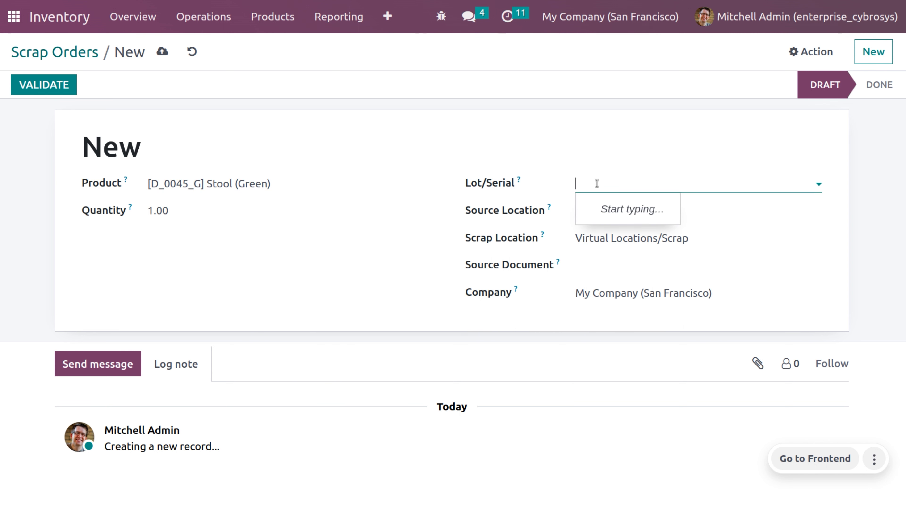
text(805)
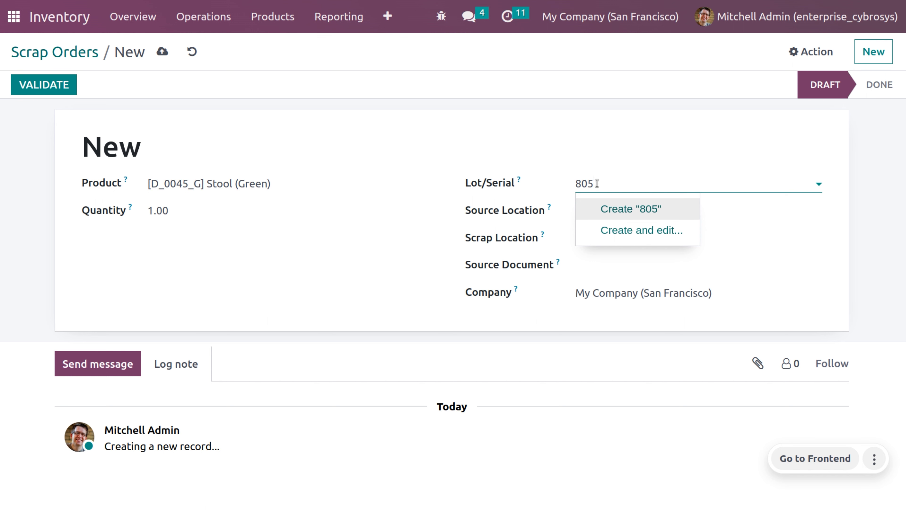
click(625, 212)
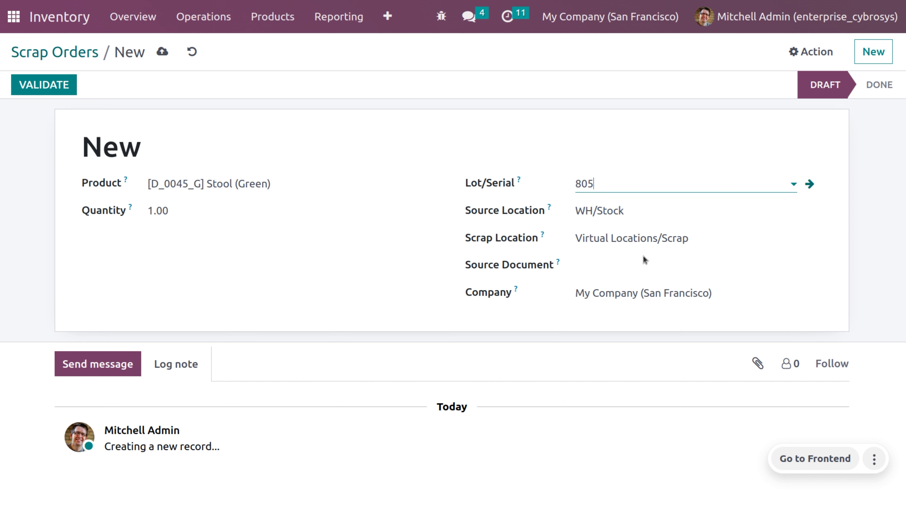
- Set the scrap location to Virtual Locations/scrap -10, try to validate the scrap order, and discard the confirmation request
click(641, 238)
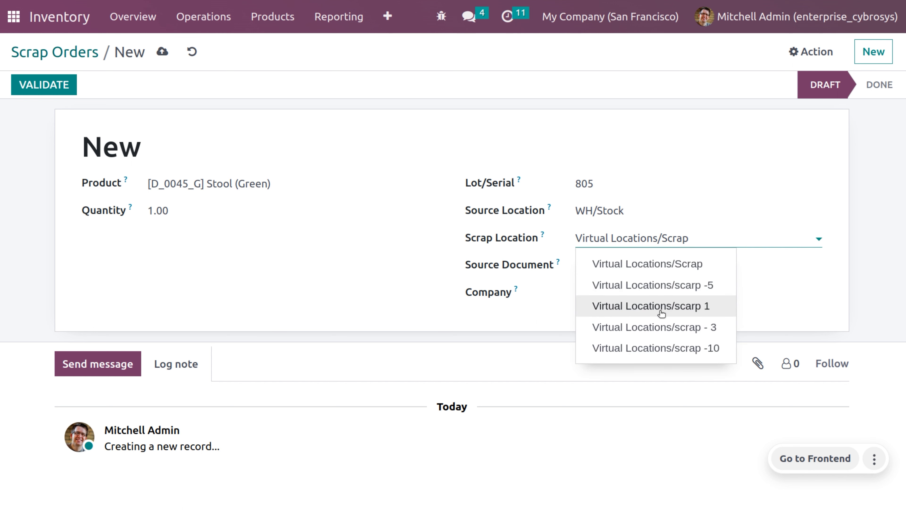
click(674, 358)
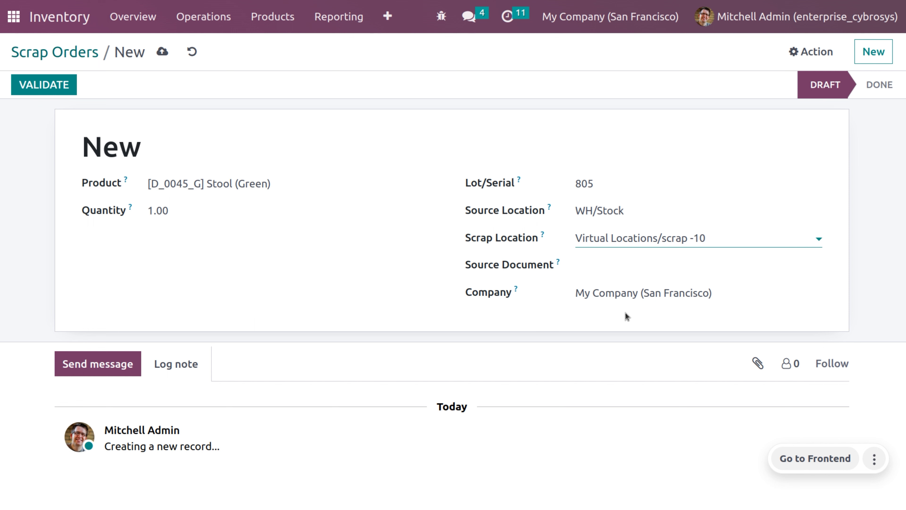
click(55, 91)
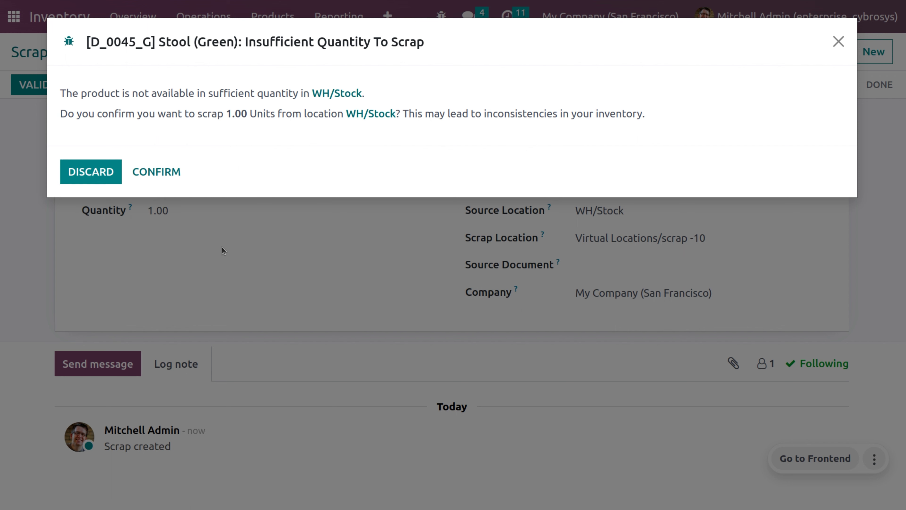
click(96, 185)
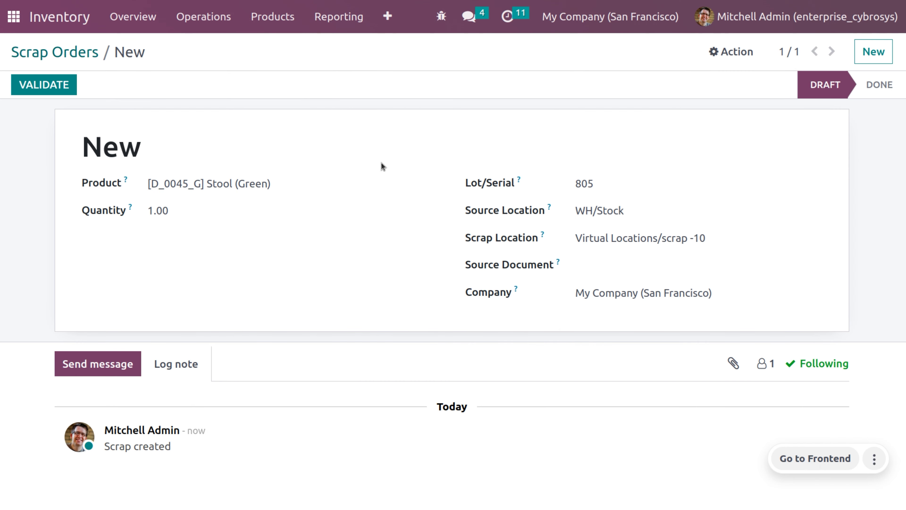
- Open the scrapped product's on-hand quantity records and add a new stock line for [D_0045_G] Stool (Green)
click(432, 182)
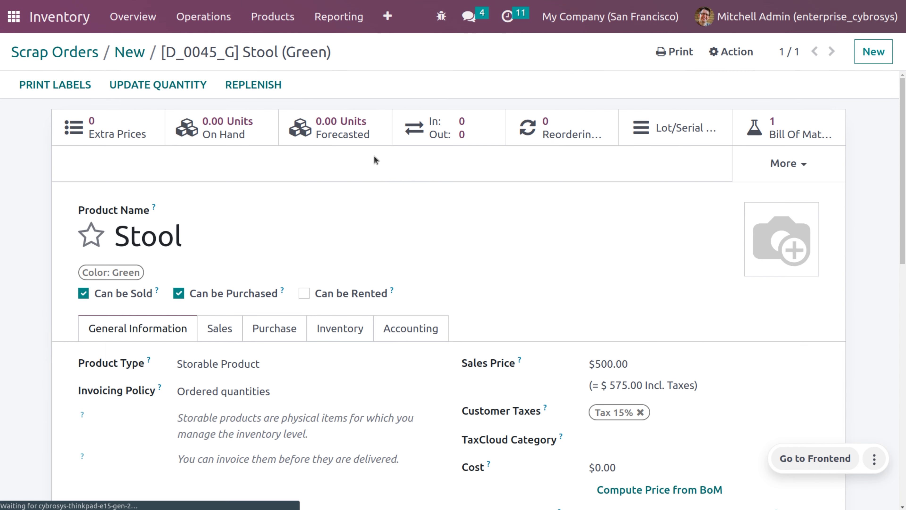
click(243, 129)
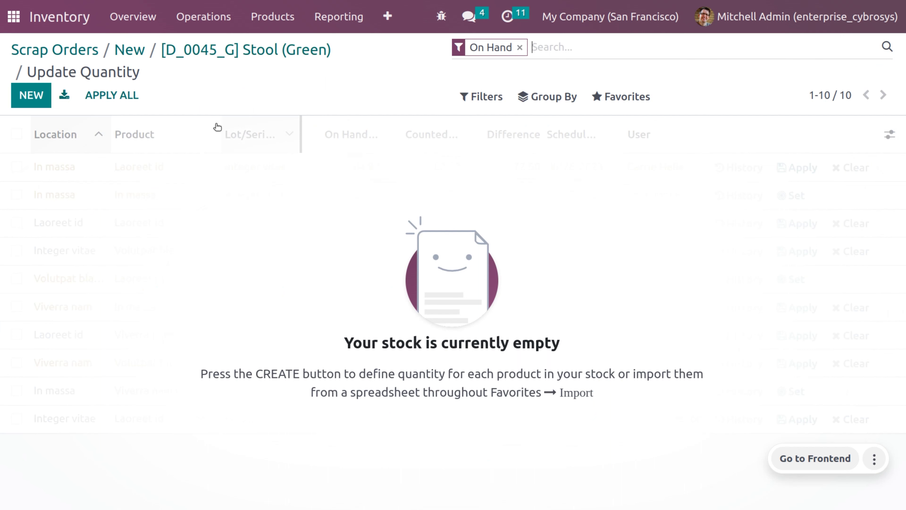
click(20, 105)
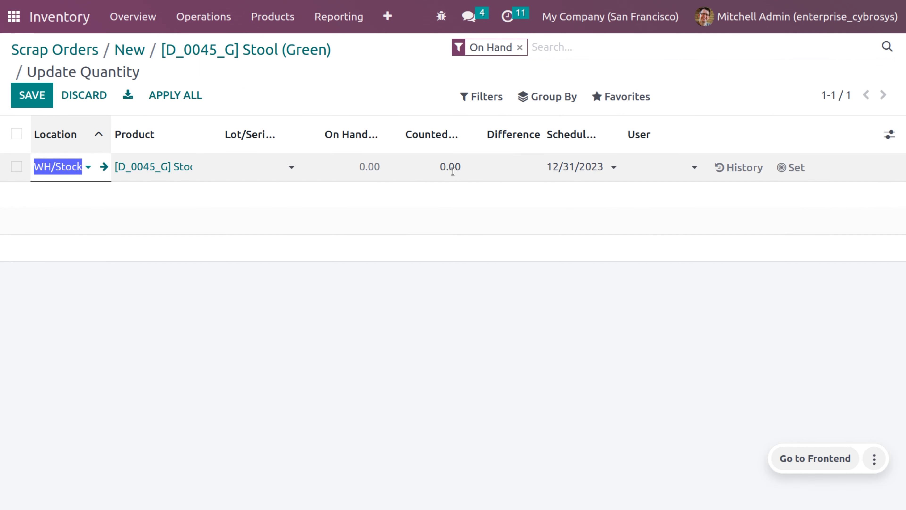